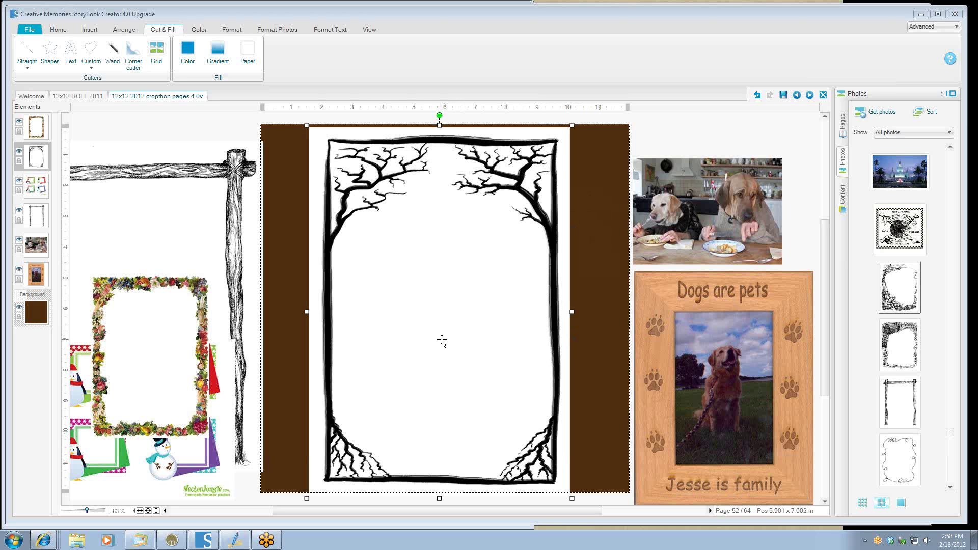
# Flatten the tree-branch frame on page 52 using Flatten from its right-click menu.
pyautogui.rightClick(429, 315)
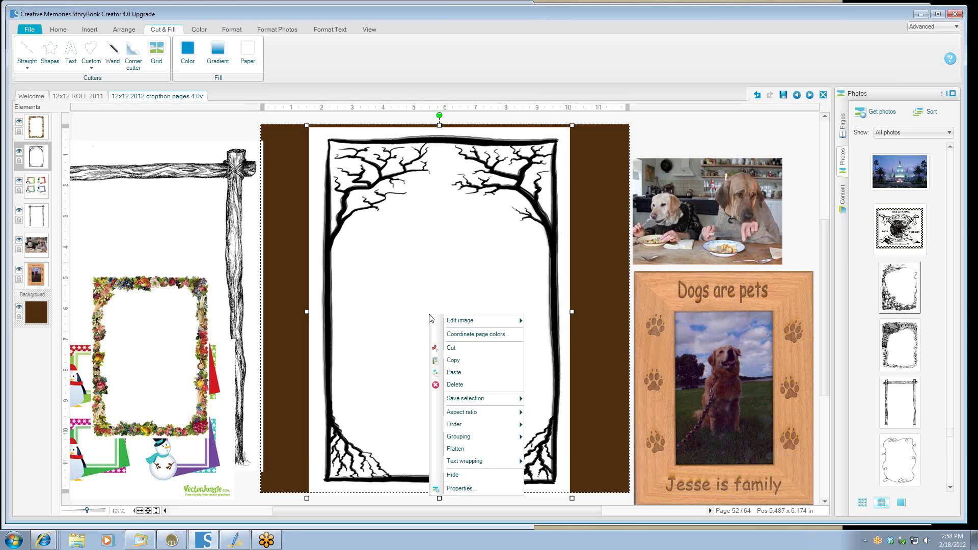
pyautogui.click(464, 449)
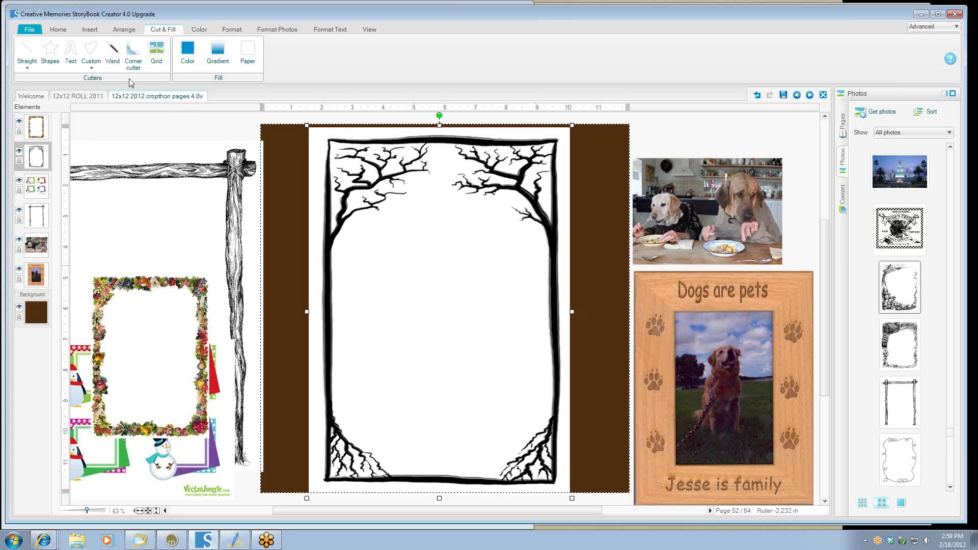
# Cut away the tree frame's white outer margin with the Magic wand at threshold 13.
pyautogui.click(113, 54)
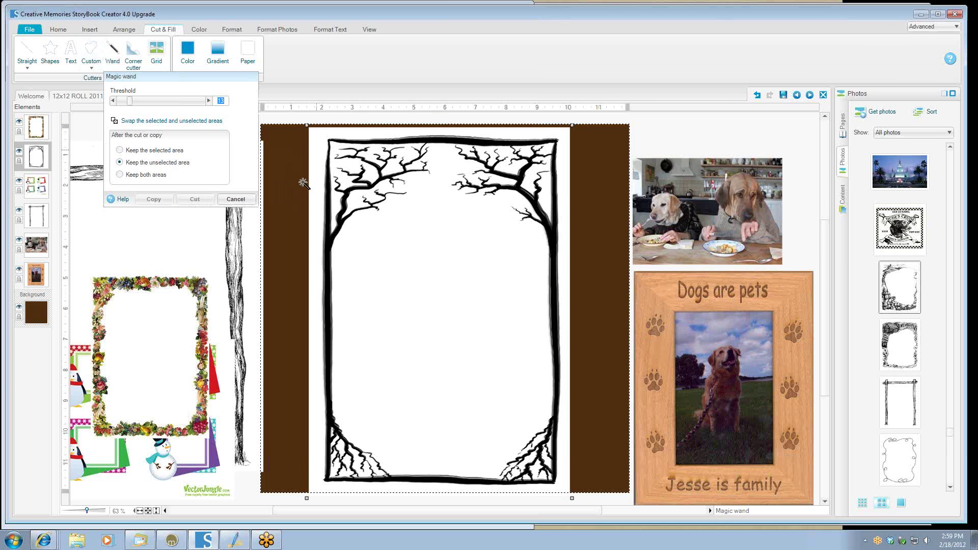
pyautogui.click(313, 167)
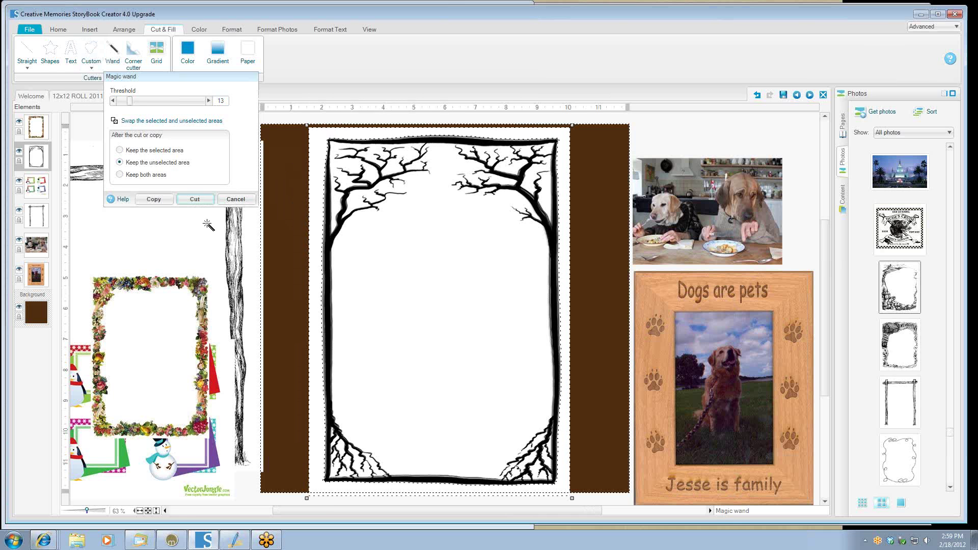
pyautogui.click(194, 199)
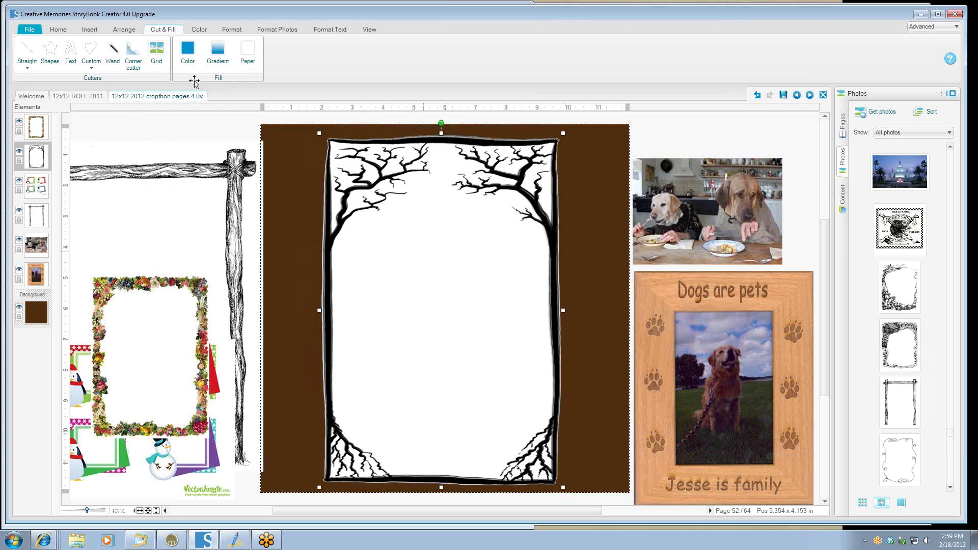
pyautogui.click(112, 48)
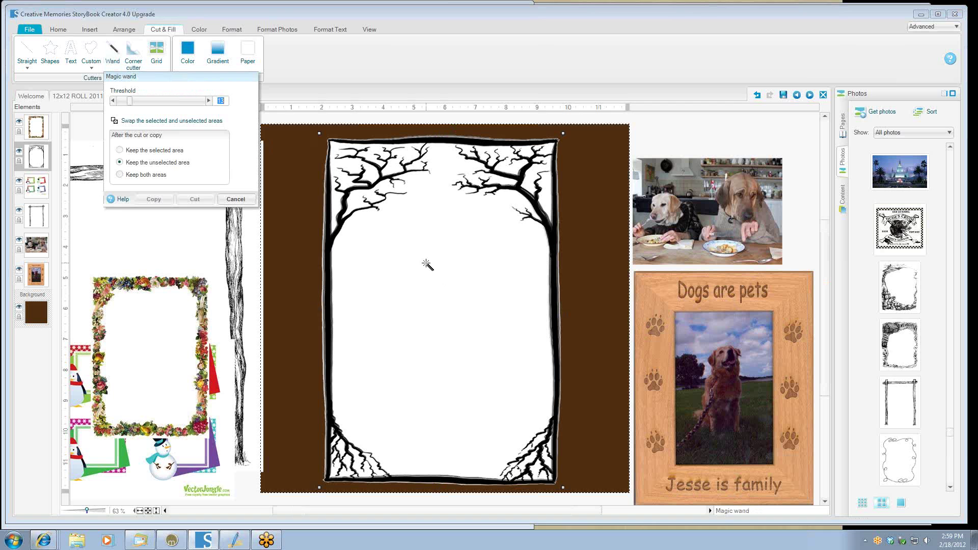
# Select the tree frame's white interior with the Magic wand and cut it out.
pyautogui.click(422, 298)
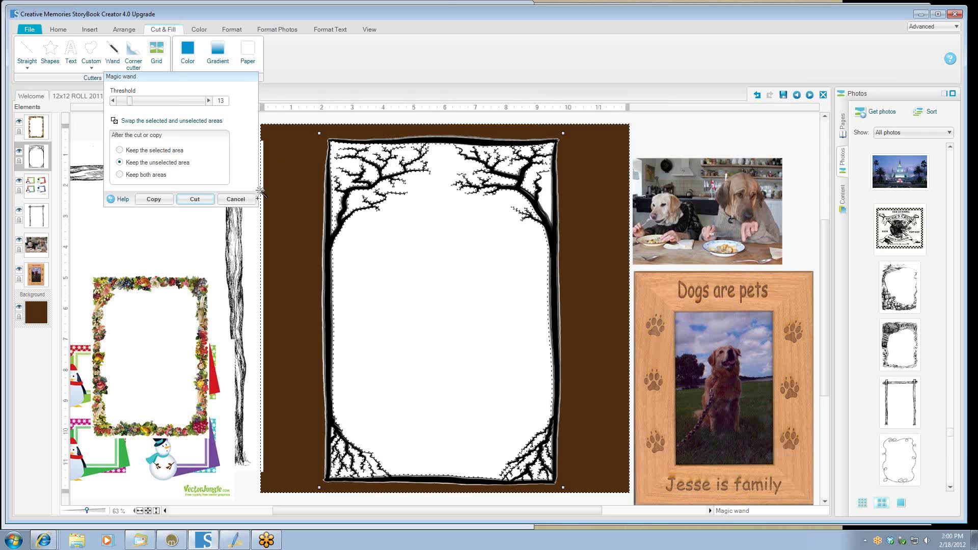
pyautogui.click(195, 199)
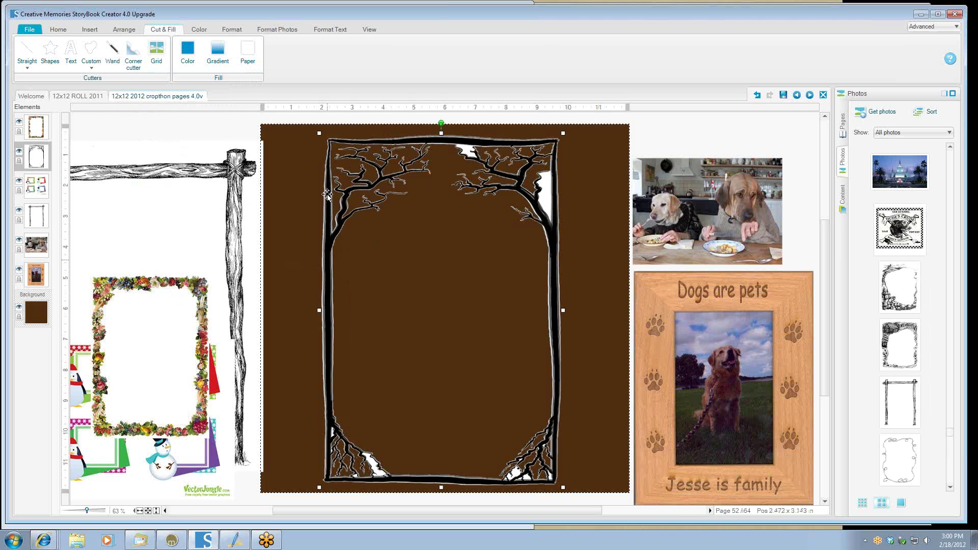
# Wand-select the leftover white patches at the top, right and bottom corners, and cut them away.
pyautogui.click(112, 52)
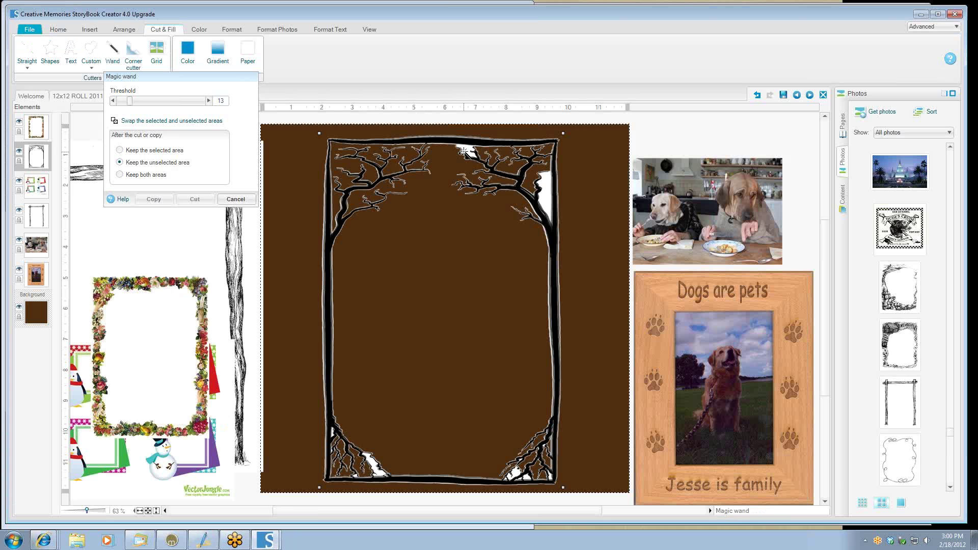
pyautogui.click(465, 151)
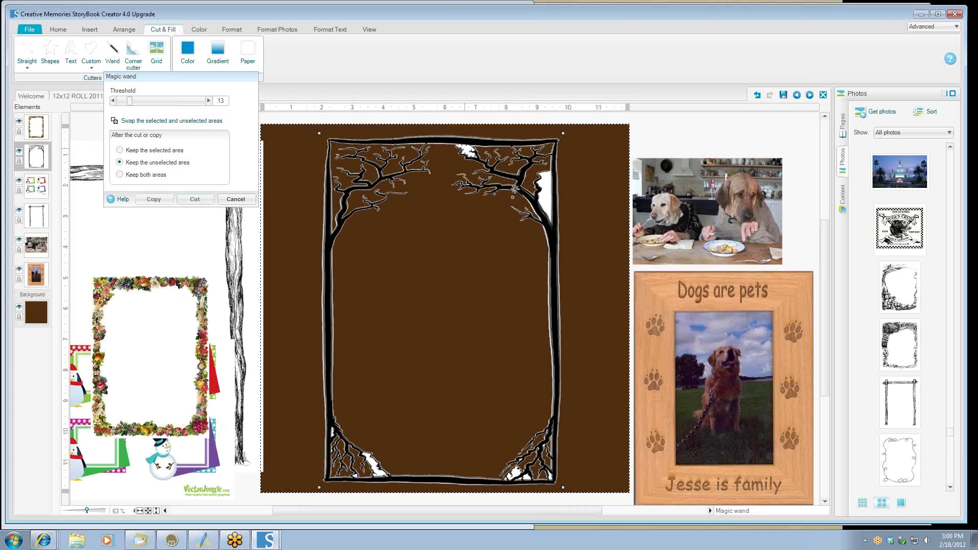
pyautogui.click(547, 196)
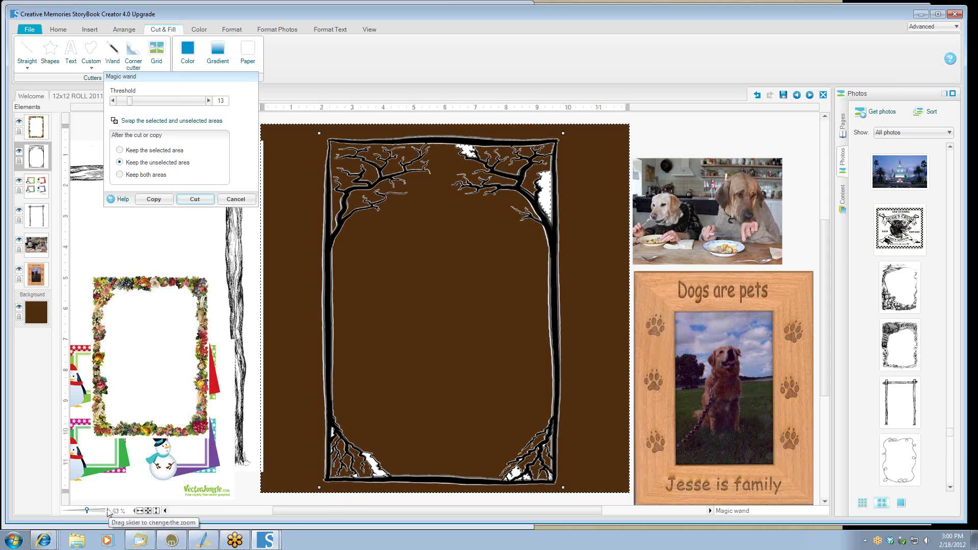
pyautogui.moveTo(86, 510); pyautogui.dragTo(92, 510)
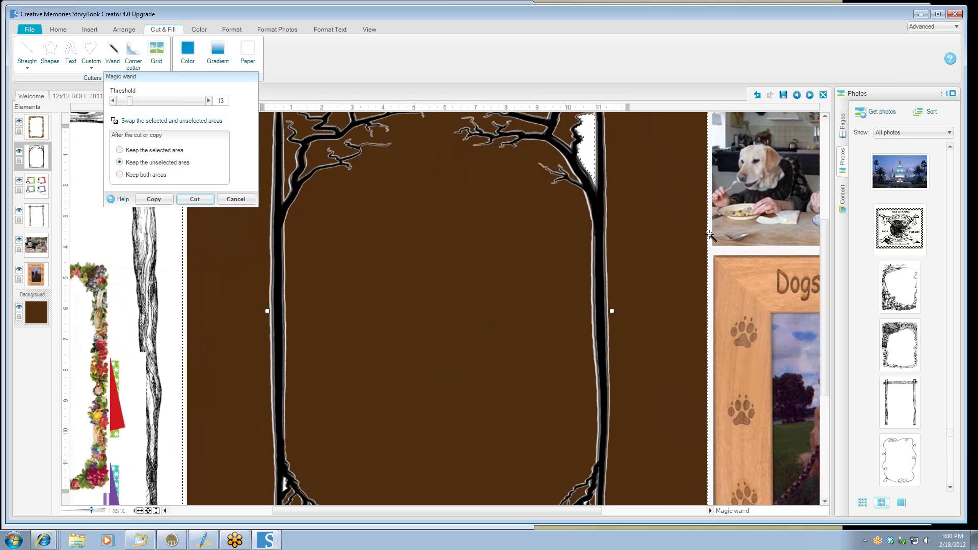
pyautogui.moveTo(828, 262); pyautogui.dragTo(825, 295)
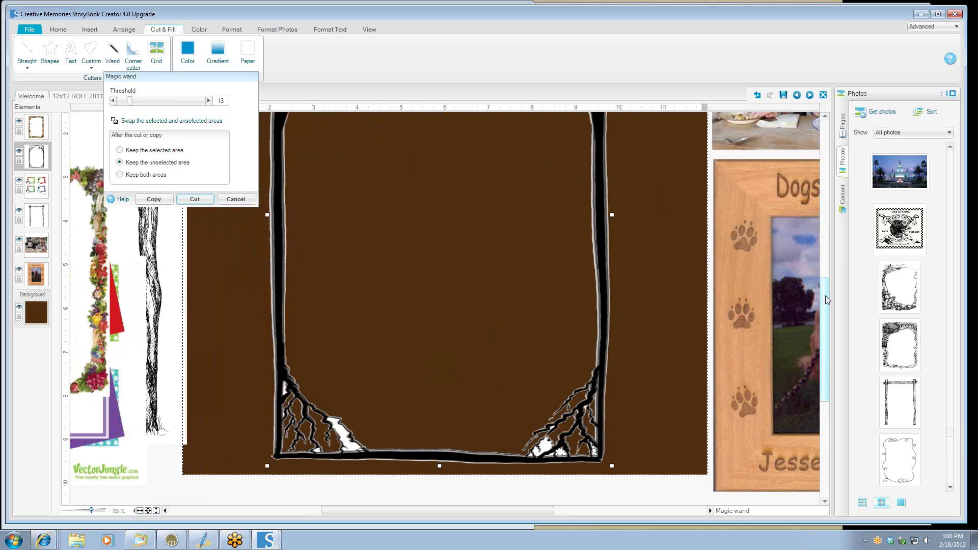
pyautogui.click(538, 451)
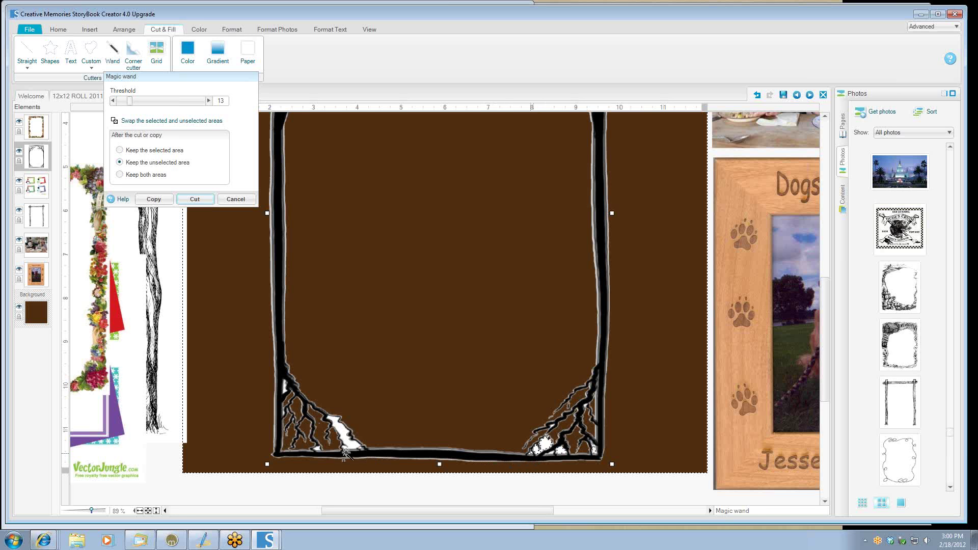
pyautogui.click(345, 432)
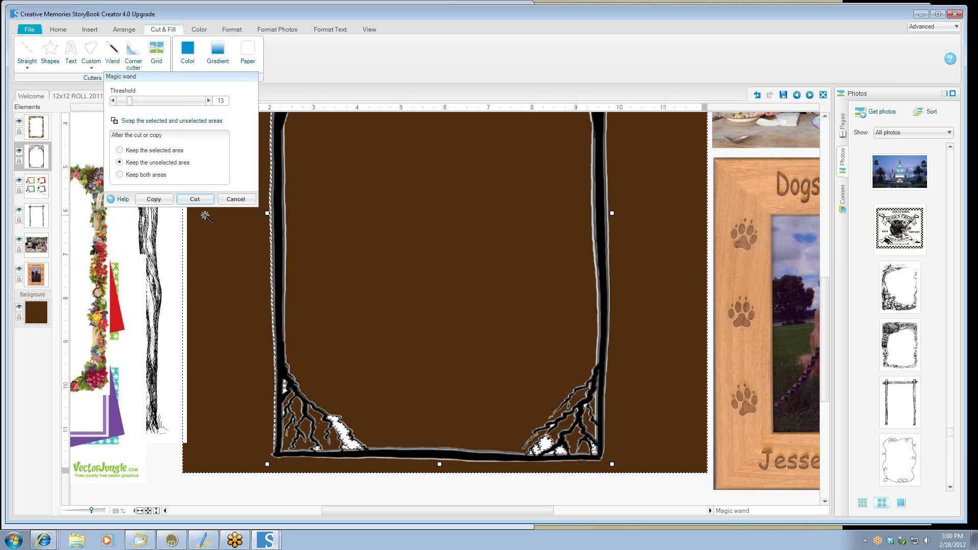
pyautogui.click(197, 198)
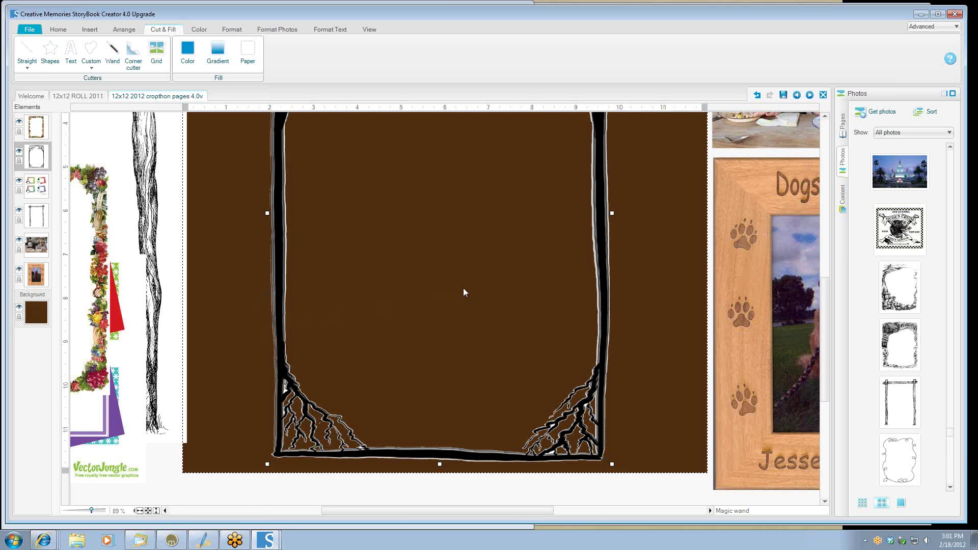
pyautogui.press('Escape')
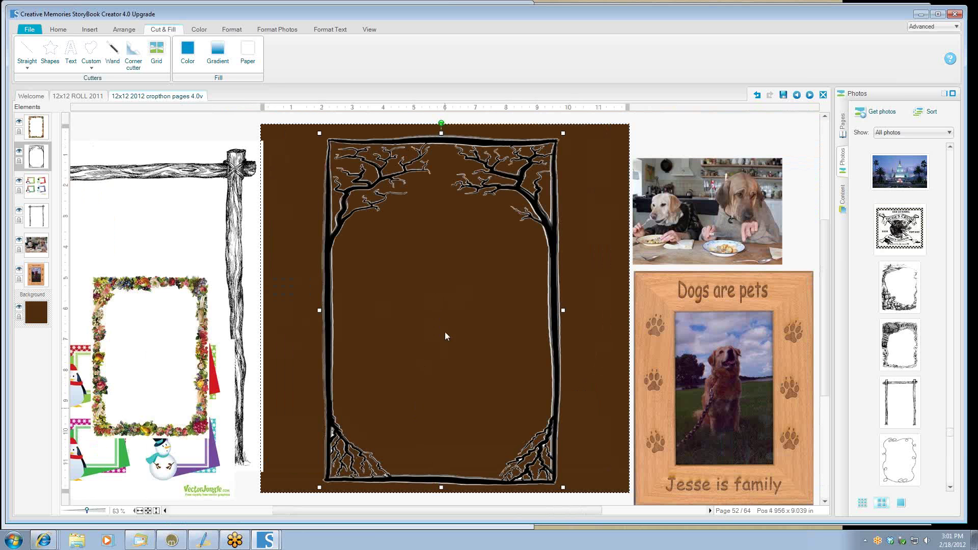
pyautogui.doubleClick(362, 187)
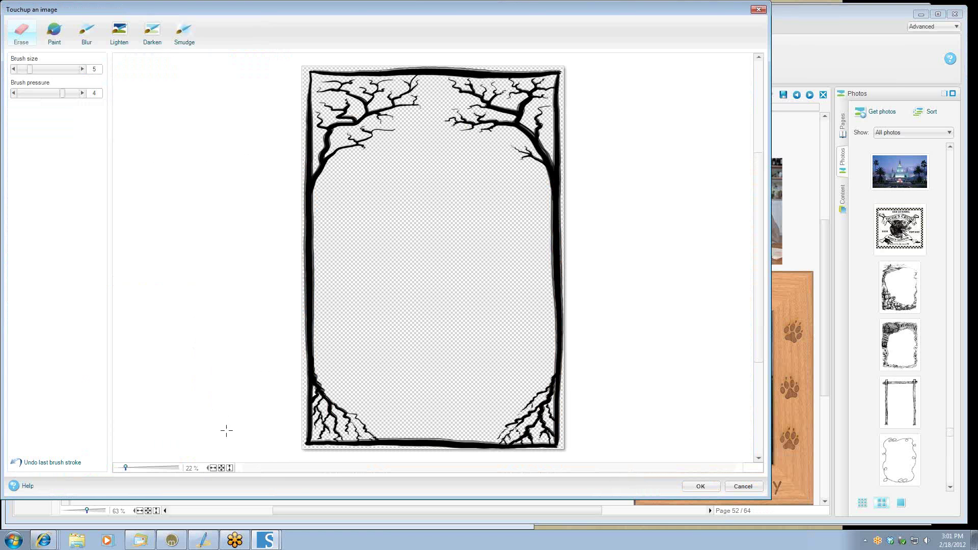
pyautogui.moveTo(125, 467); pyautogui.dragTo(156, 460)
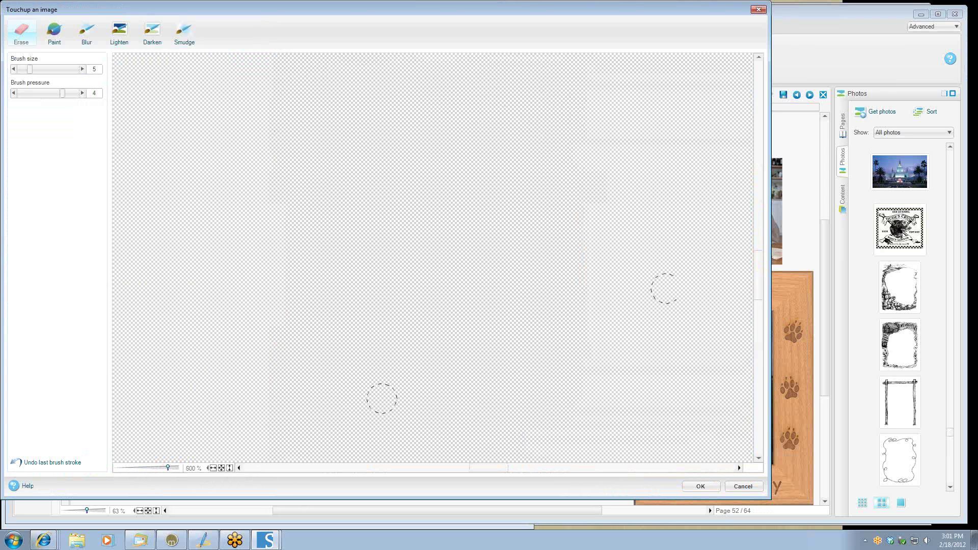
pyautogui.moveTo(758, 277); pyautogui.dragTo(758, 339)
pyautogui.moveTo(500, 468)
pyautogui.mouseDown()
pyautogui.moveTo(496, 476)
pyautogui.moveTo(637, 474)
pyautogui.mouseUp()
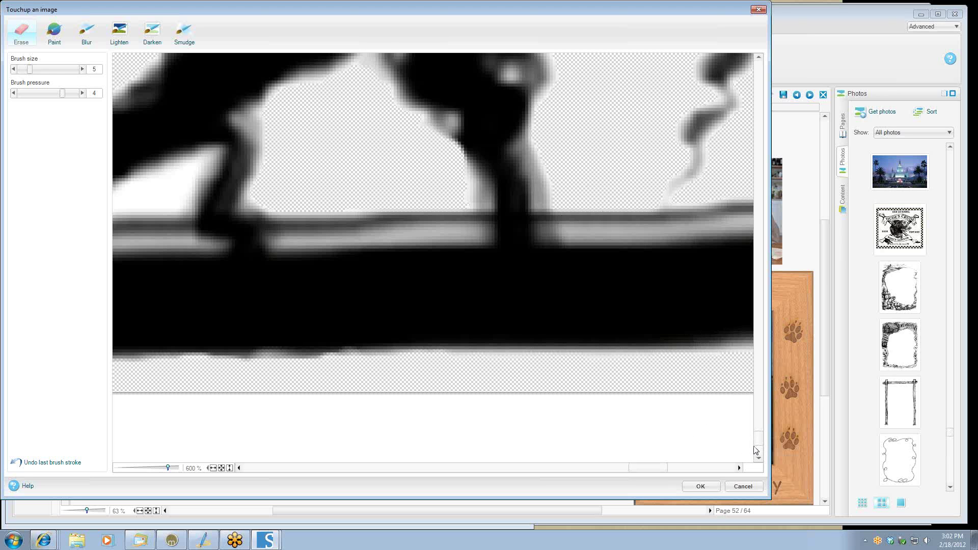
pyautogui.moveTo(759, 445); pyautogui.dragTo(760, 425)
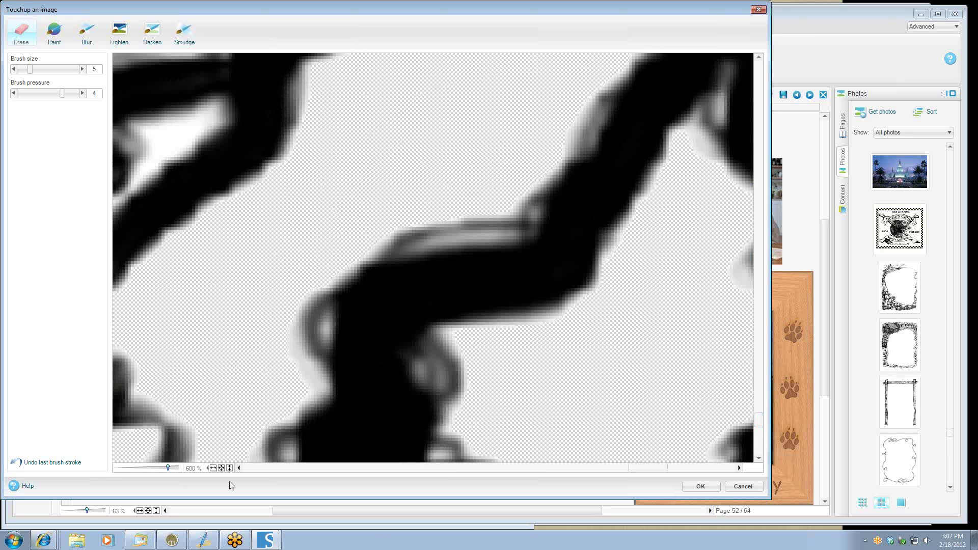
pyautogui.click(220, 468)
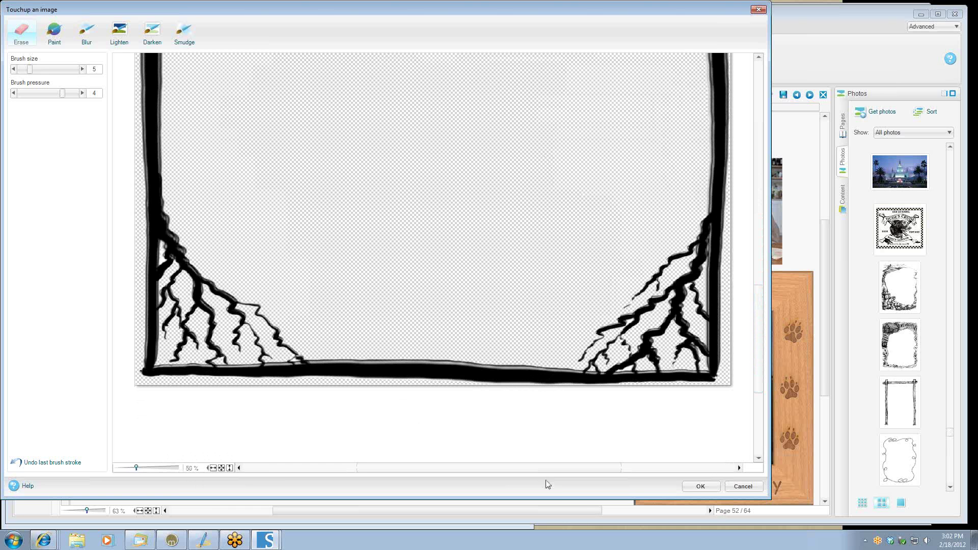
pyautogui.click(691, 486)
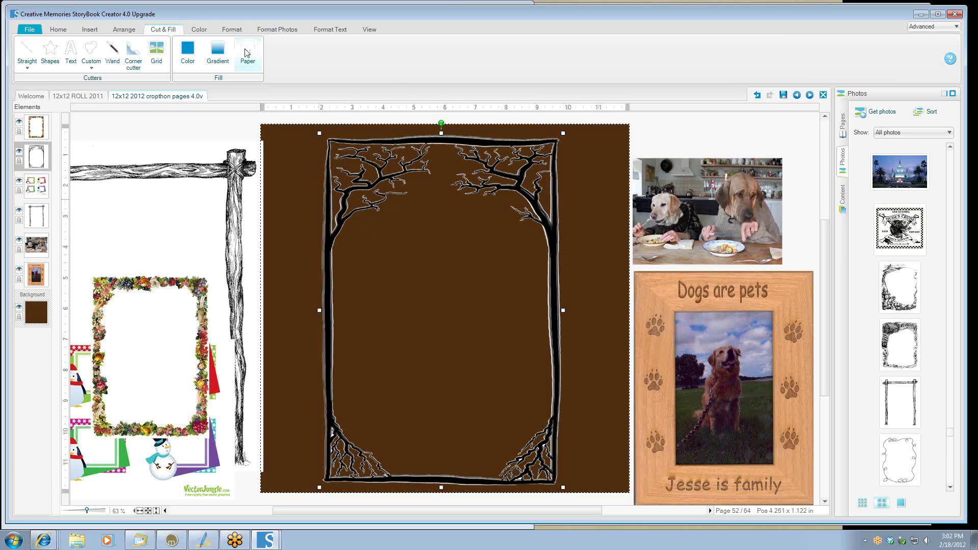
# Raise the tree frame's soften-edge filter from 24 to 37, then hide the frame.
pyautogui.click(235, 32)
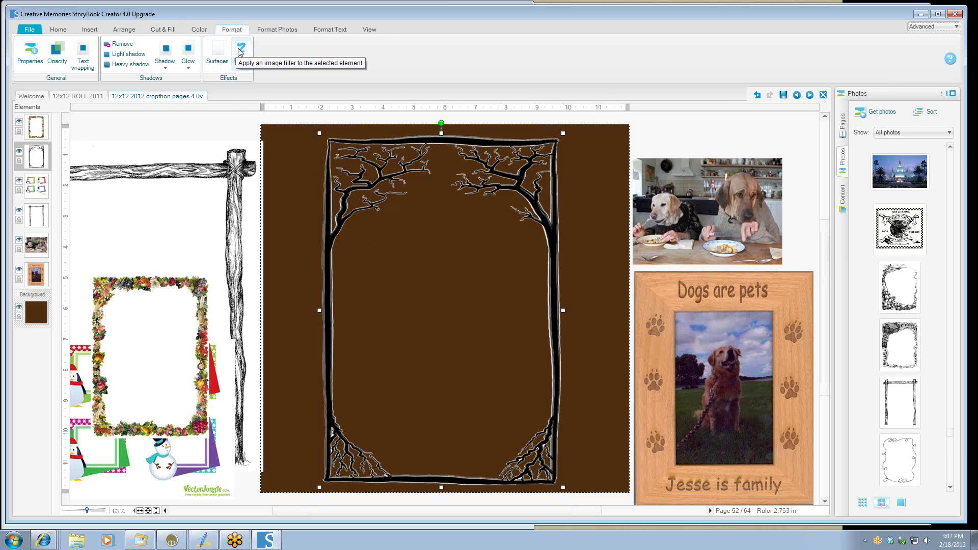
pyautogui.click(242, 50)
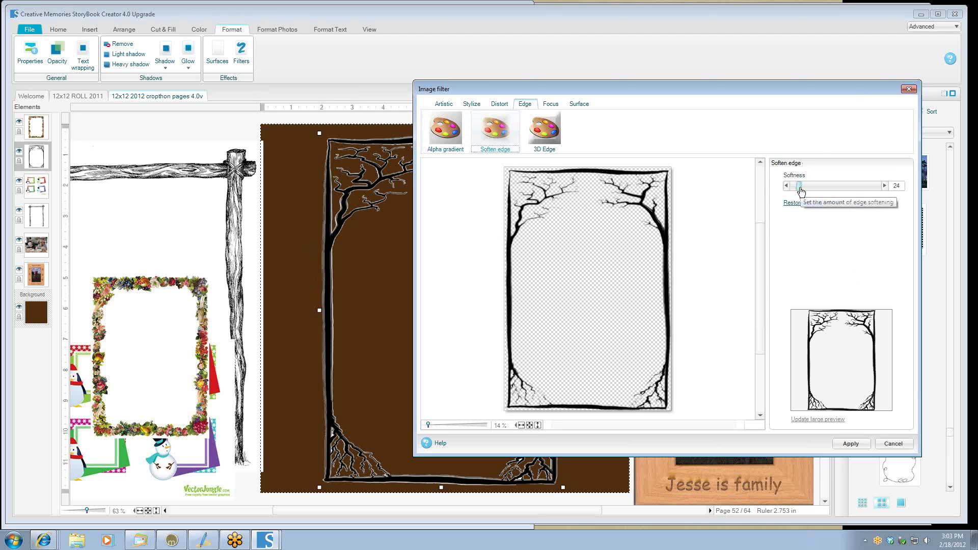
pyautogui.moveTo(801, 191); pyautogui.dragTo(804, 191)
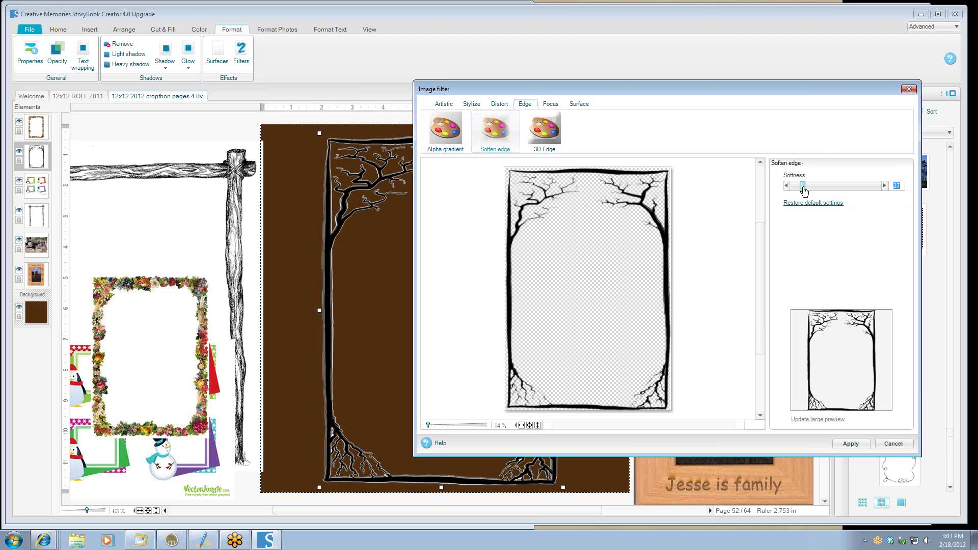
pyautogui.click(851, 444)
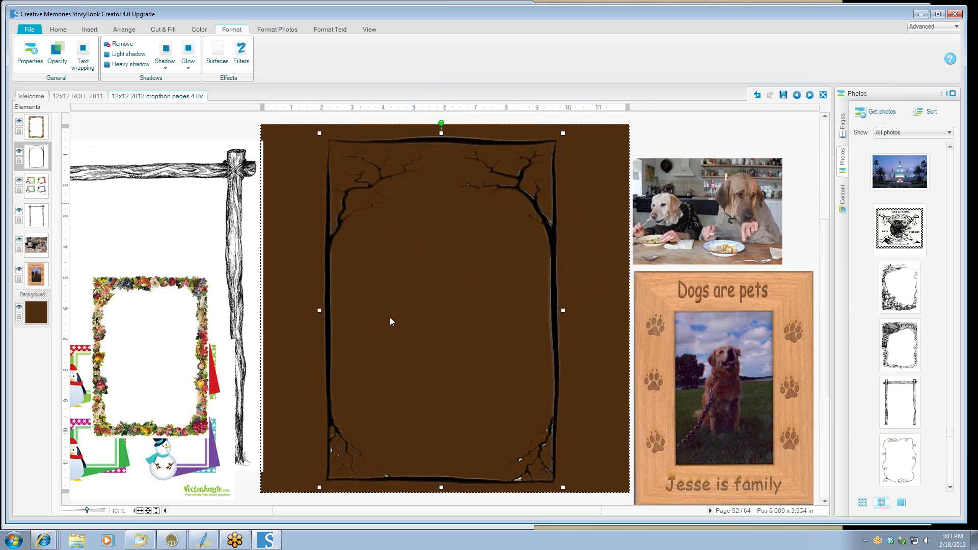
pyautogui.click(19, 151)
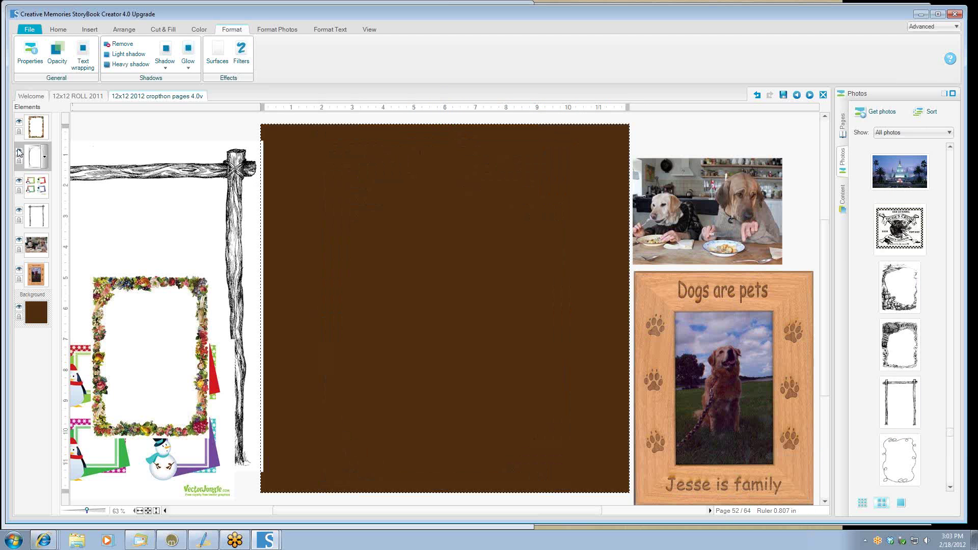
# Place the 'Dogs are pets' frame on the page, nudge it right, and accept flattening for a shape cut.
pyautogui.moveTo(676, 337); pyautogui.dragTo(367, 260)
pyautogui.moveTo(369, 226); pyautogui.dragTo(380, 226)
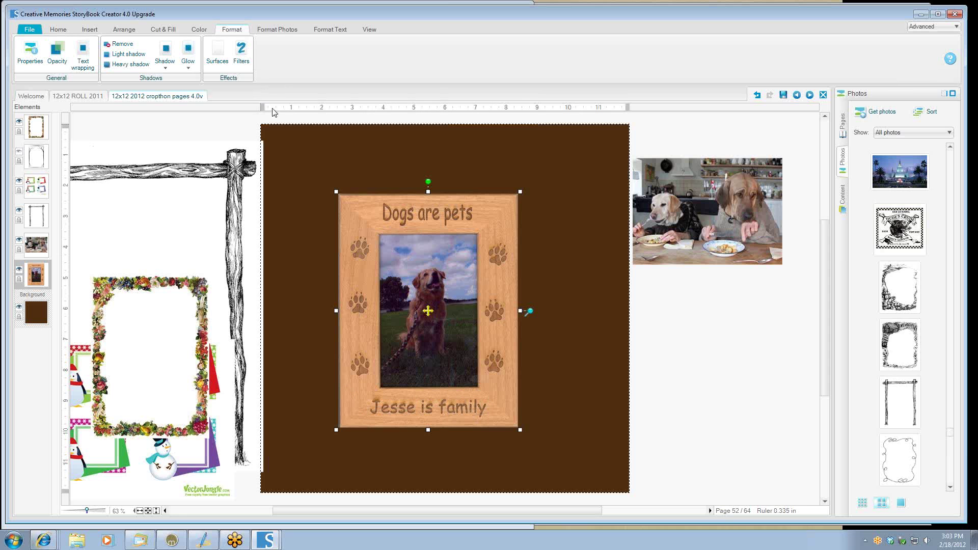
pyautogui.click(153, 31)
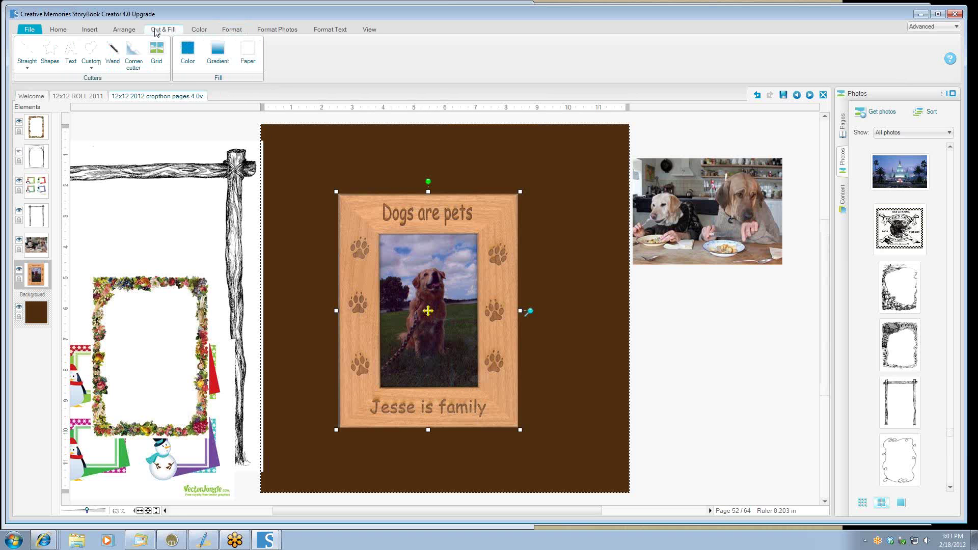
pyautogui.click(49, 56)
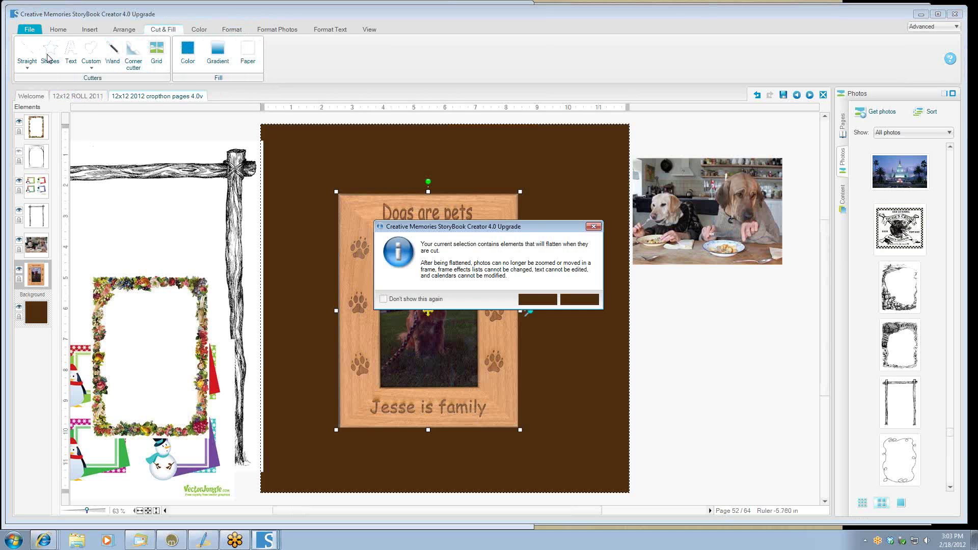
pyautogui.press('Return')
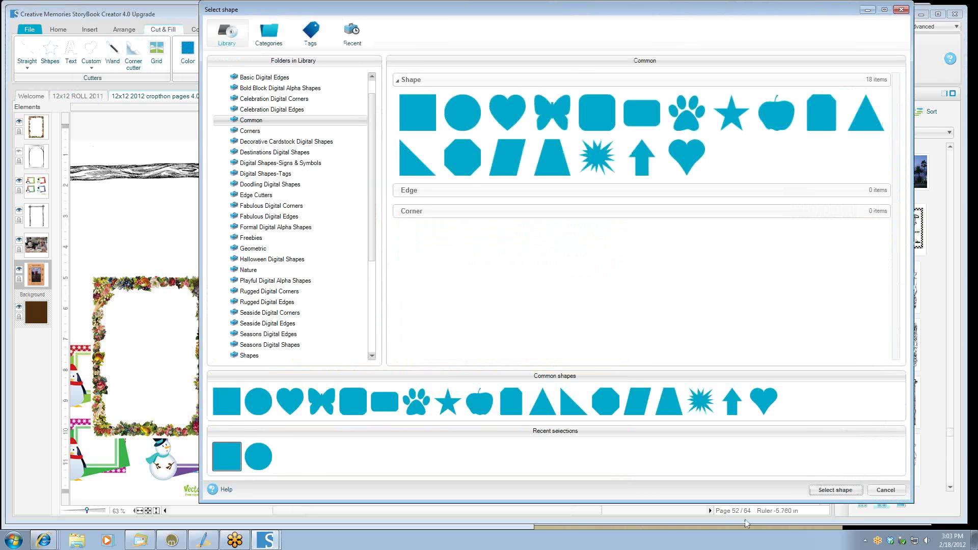
# Cut a square opening sized to the dog photo out of the frame.
pyautogui.click(836, 490)
pyautogui.moveTo(389, 284); pyautogui.dragTo(407, 262)
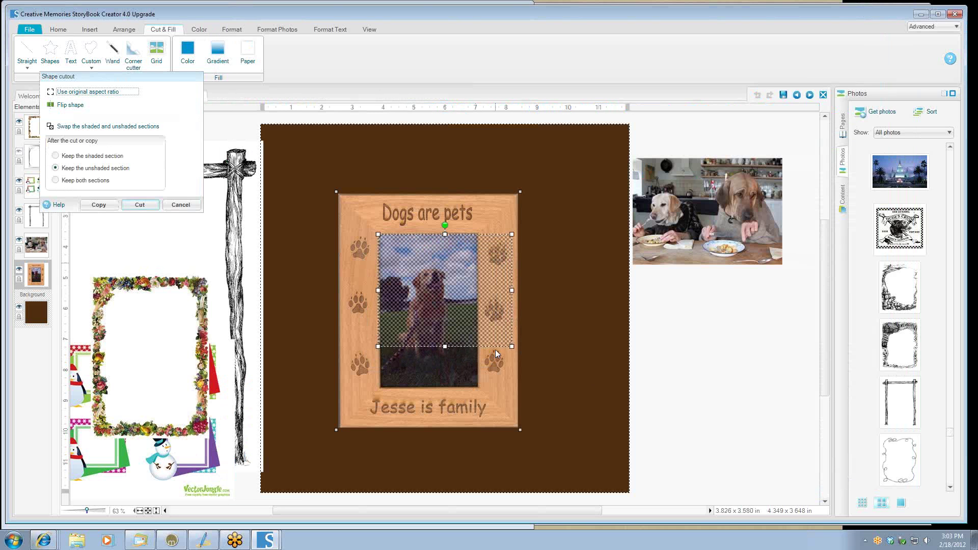
pyautogui.moveTo(512, 346); pyautogui.dragTo(478, 388)
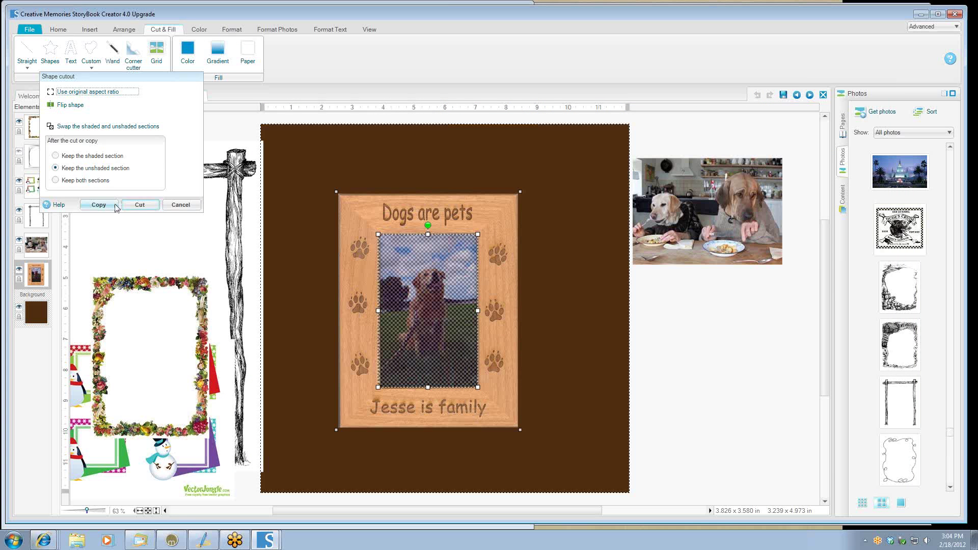
pyautogui.click(135, 206)
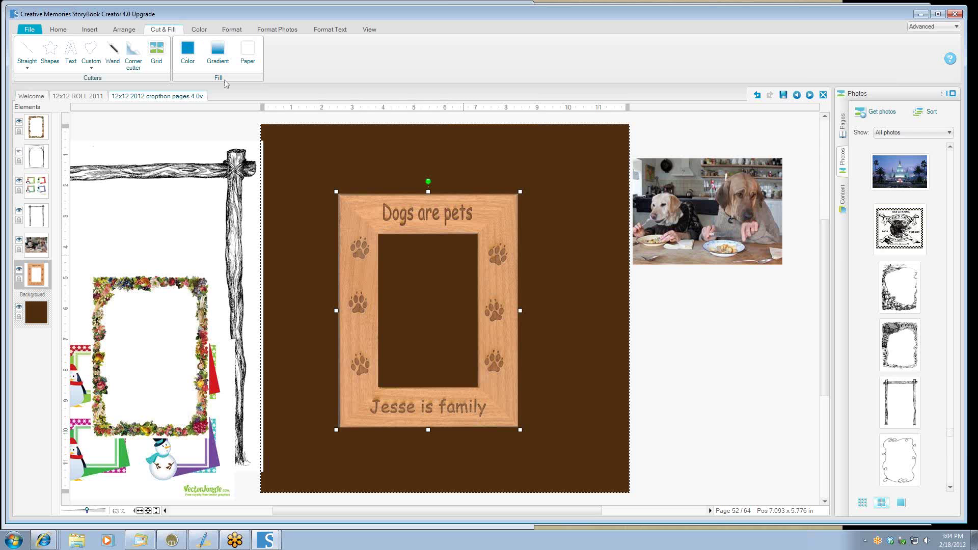
pyautogui.click(187, 49)
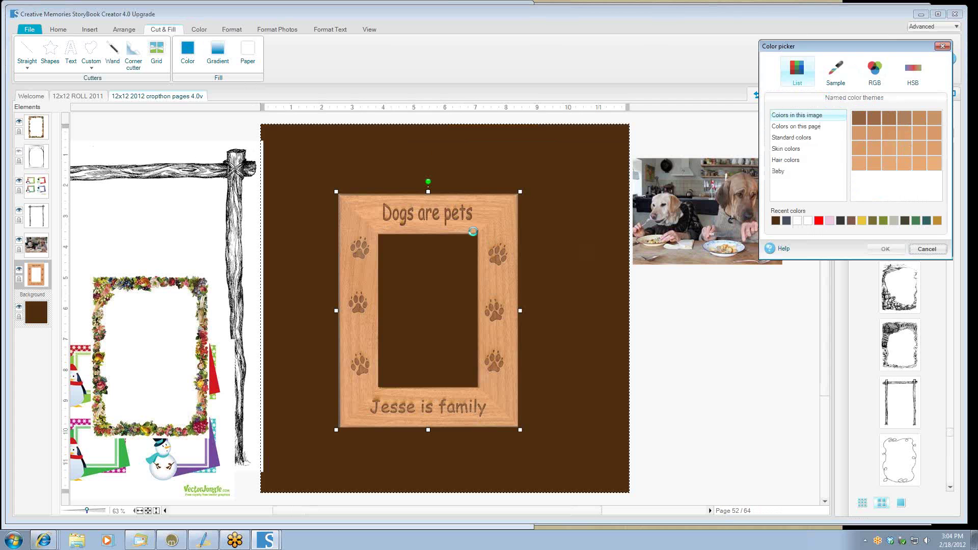
# Fill the frame solid tan and apply the Small Burlap surface at contrast 7.3.
pyautogui.click(886, 250)
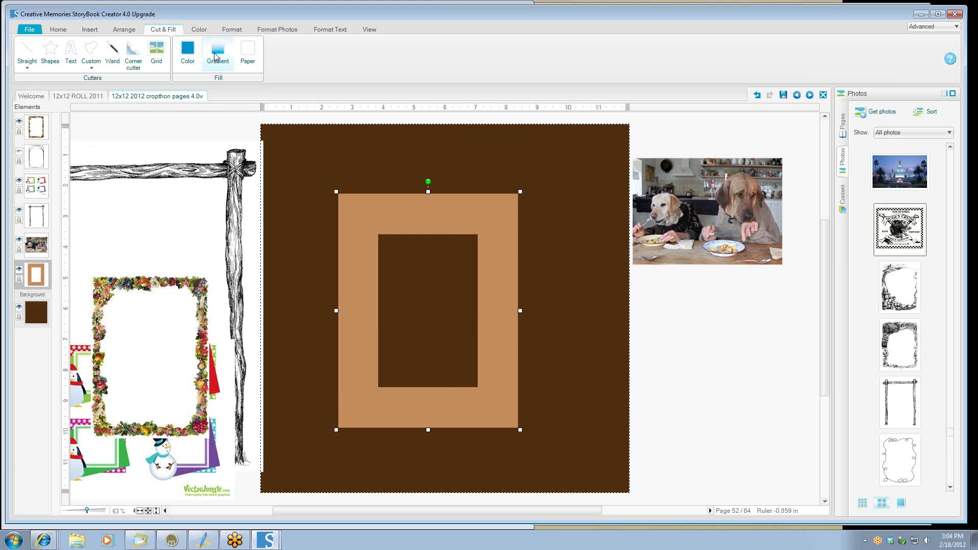
pyautogui.click(232, 29)
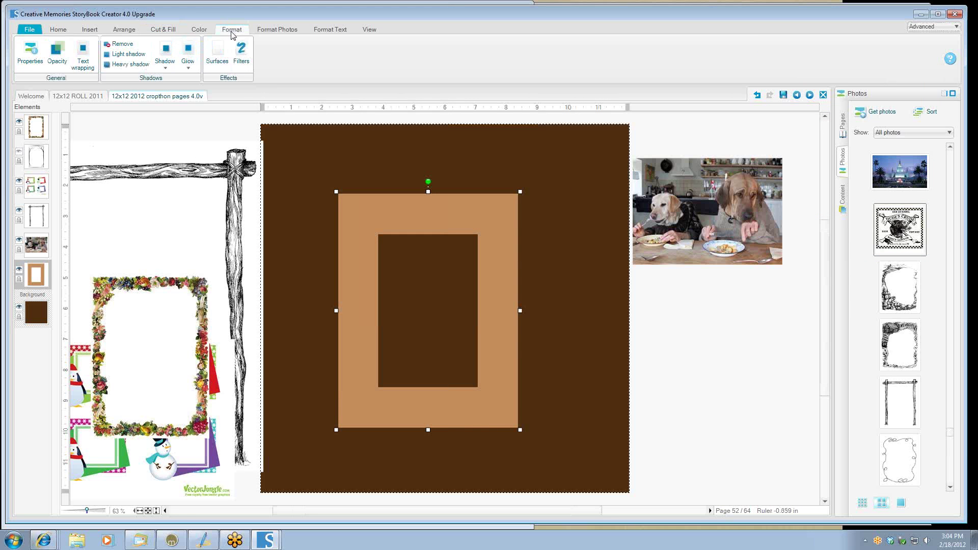
pyautogui.click(221, 63)
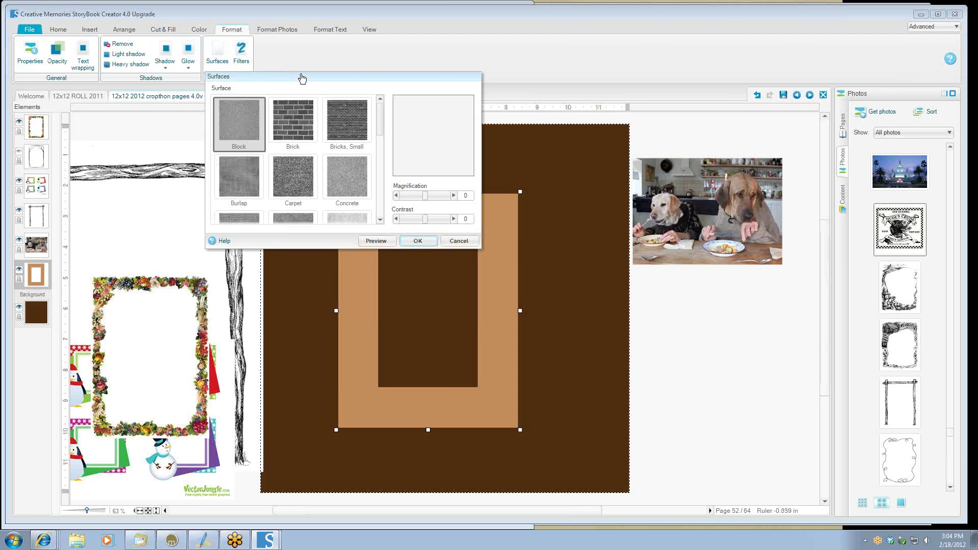
pyautogui.moveTo(306, 75); pyautogui.dragTo(622, 41)
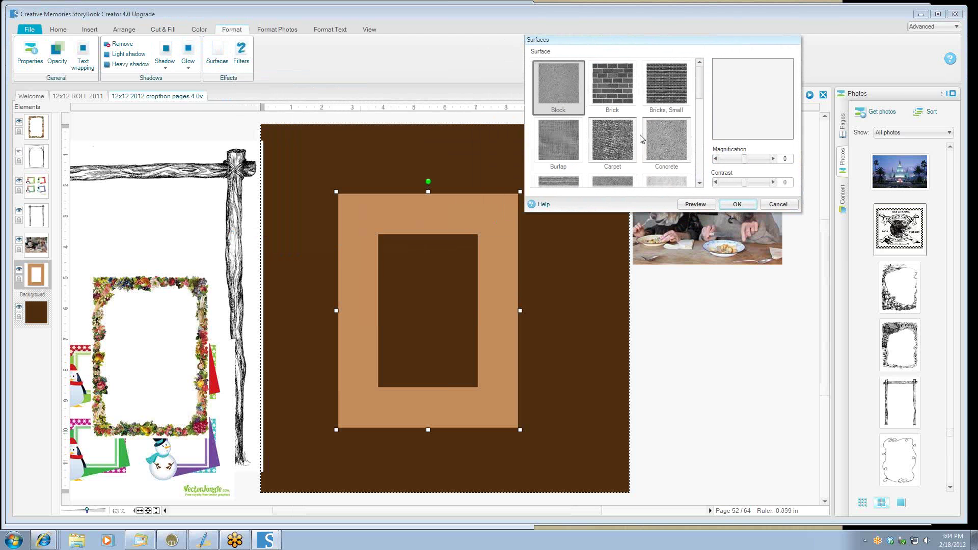
pyautogui.moveTo(701, 89); pyautogui.dragTo(685, 143)
pyautogui.click(556, 153)
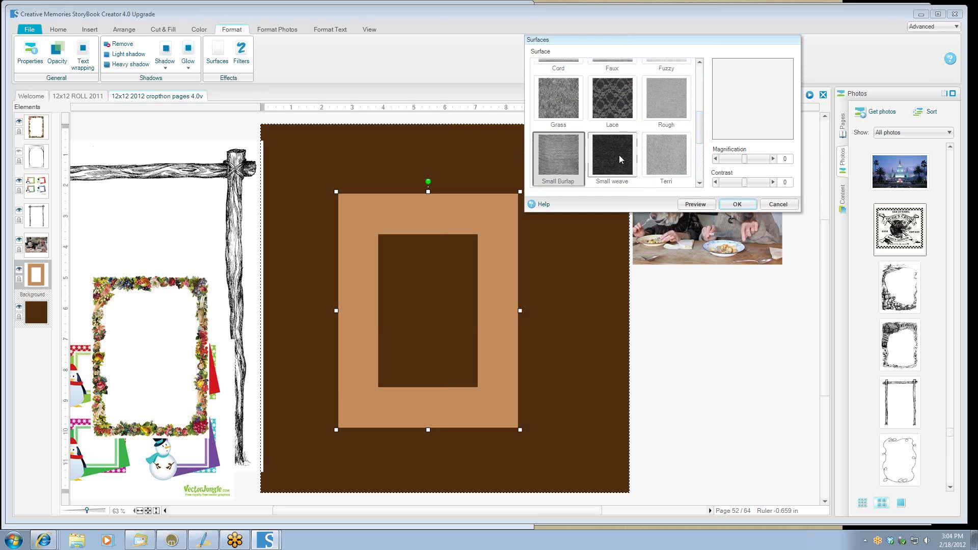
pyautogui.moveTo(751, 188); pyautogui.dragTo(762, 187)
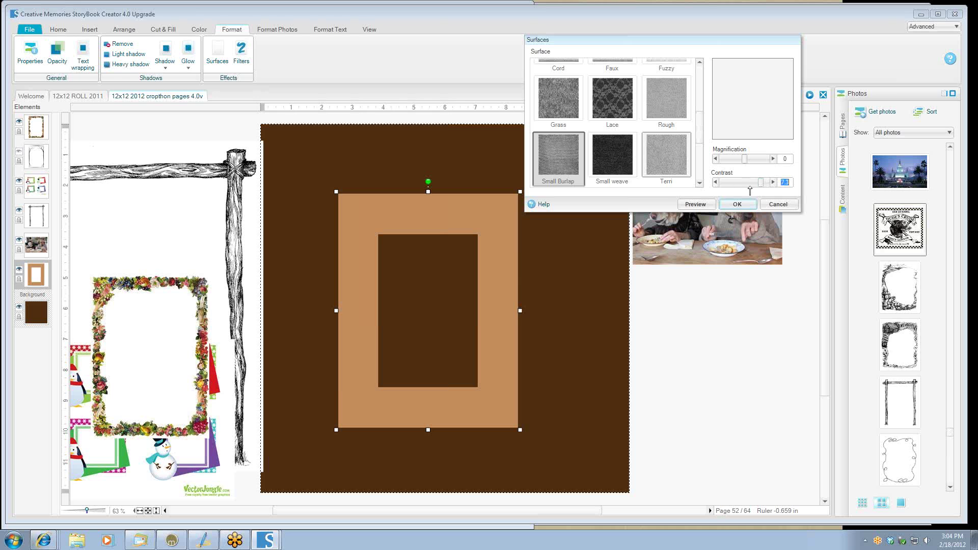
pyautogui.click(696, 204)
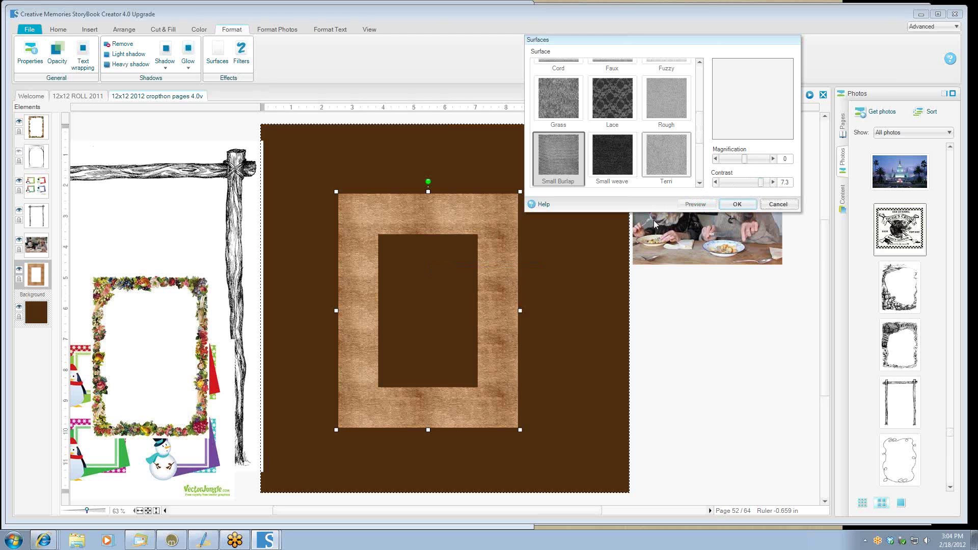
pyautogui.click(738, 204)
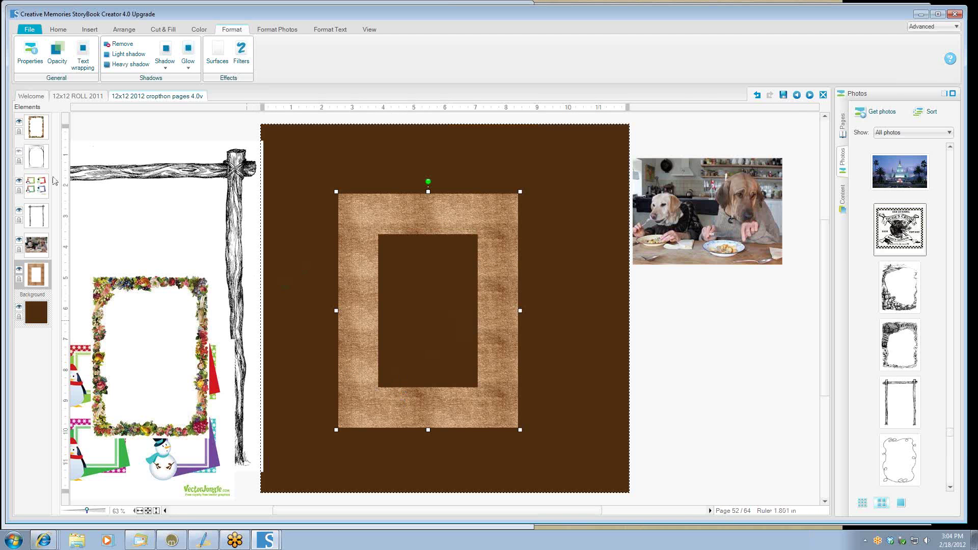
# Hide the tan frame, then centre the floral border frame on the page and flatten it.
pyautogui.click(19, 270)
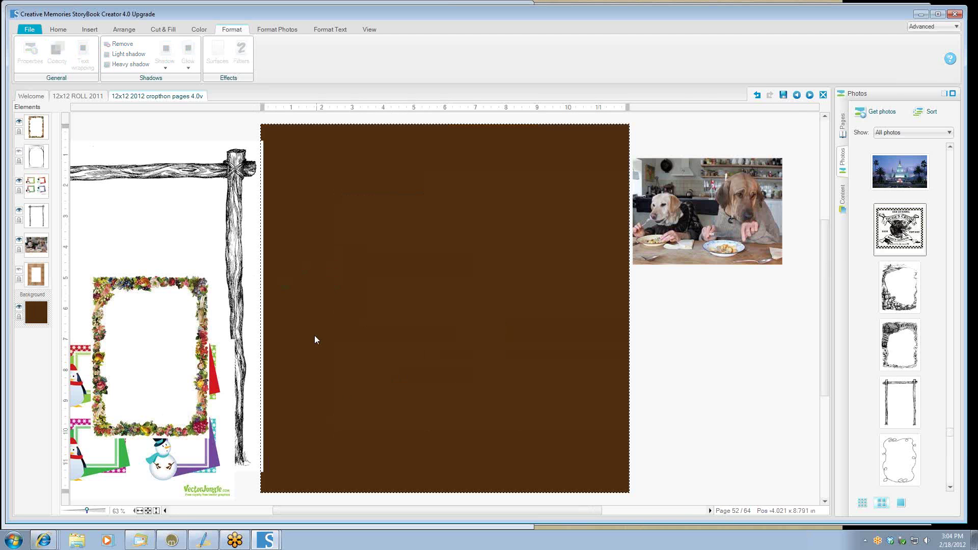
pyautogui.moveTo(107, 290); pyautogui.dragTo(397, 250)
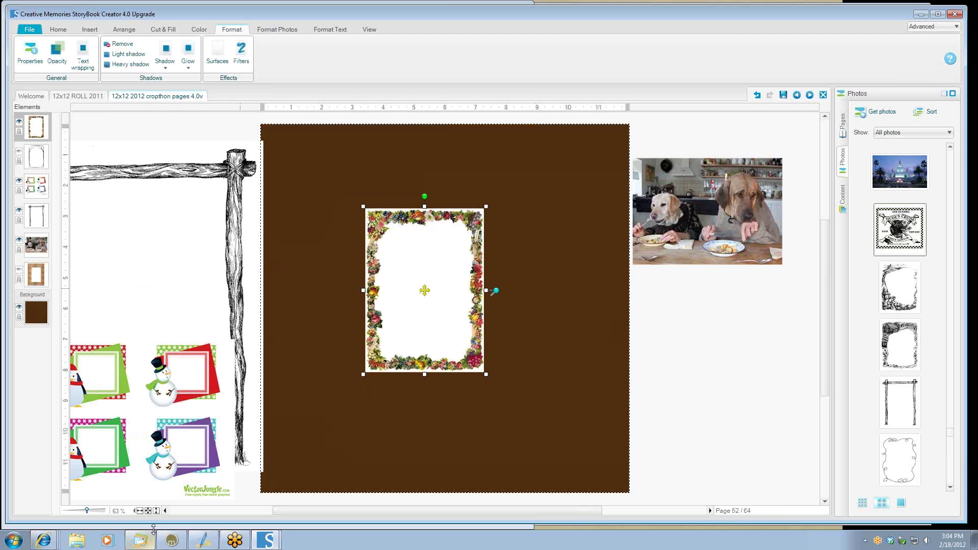
pyautogui.rightClick(424, 298)
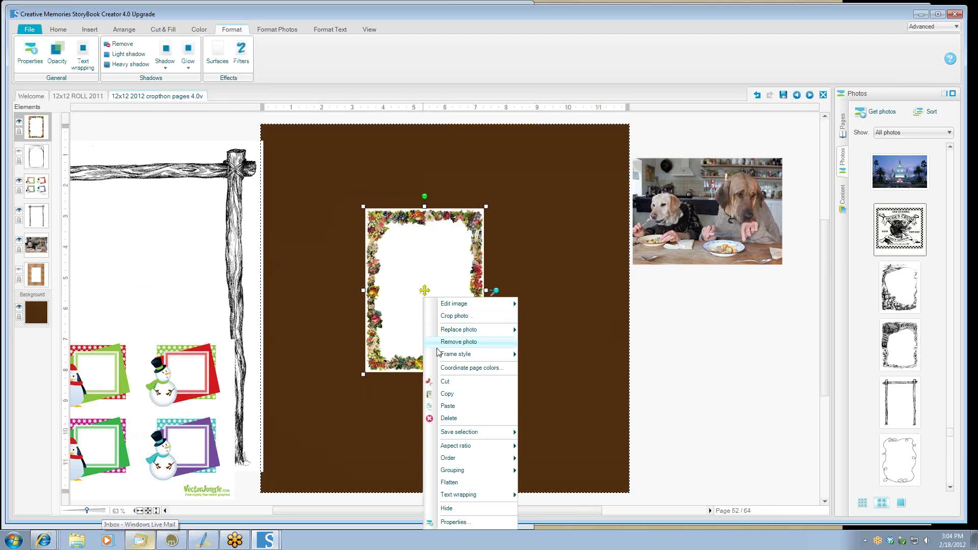
pyautogui.click(449, 483)
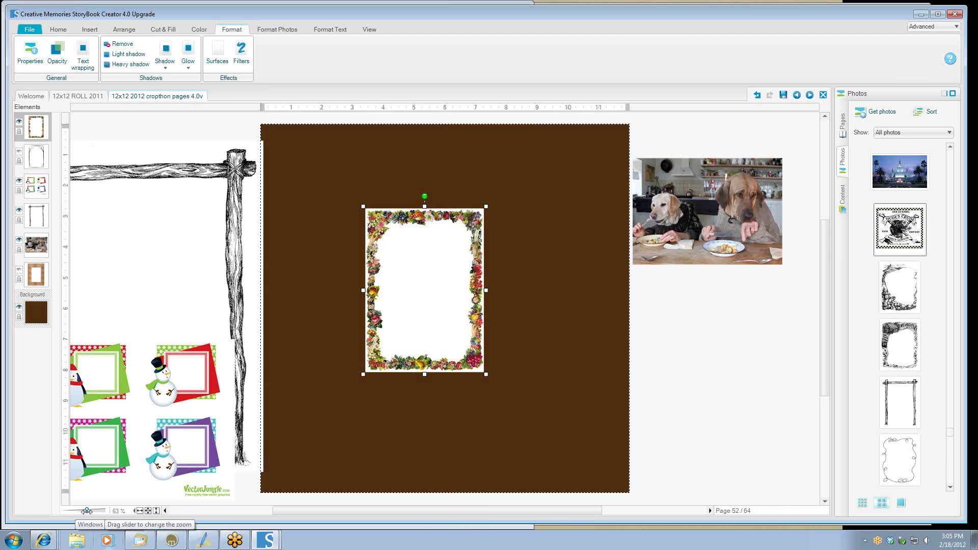
pyautogui.moveTo(87, 511); pyautogui.dragTo(96, 511)
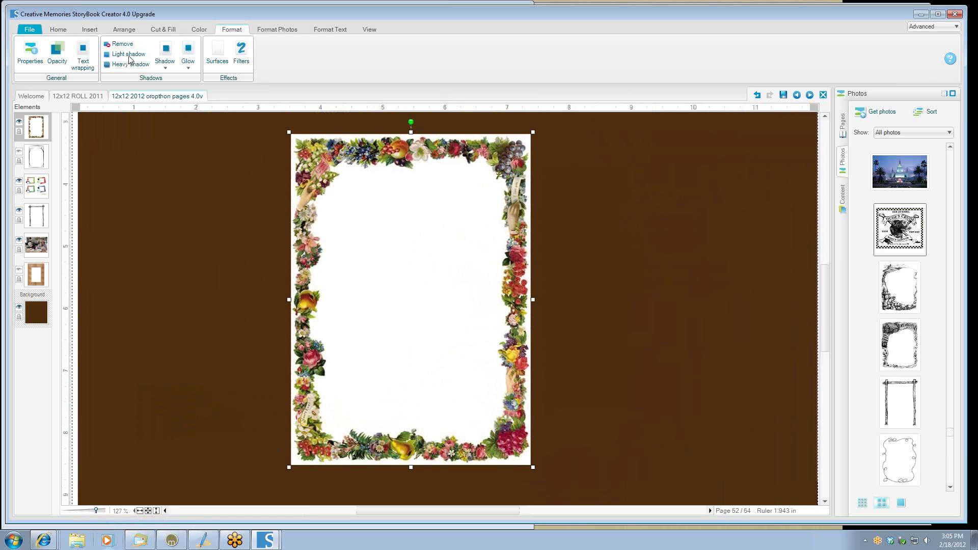
# Cut the floral frame's white centre away with the Magic wand.
pyautogui.click(163, 29)
pyautogui.click(113, 52)
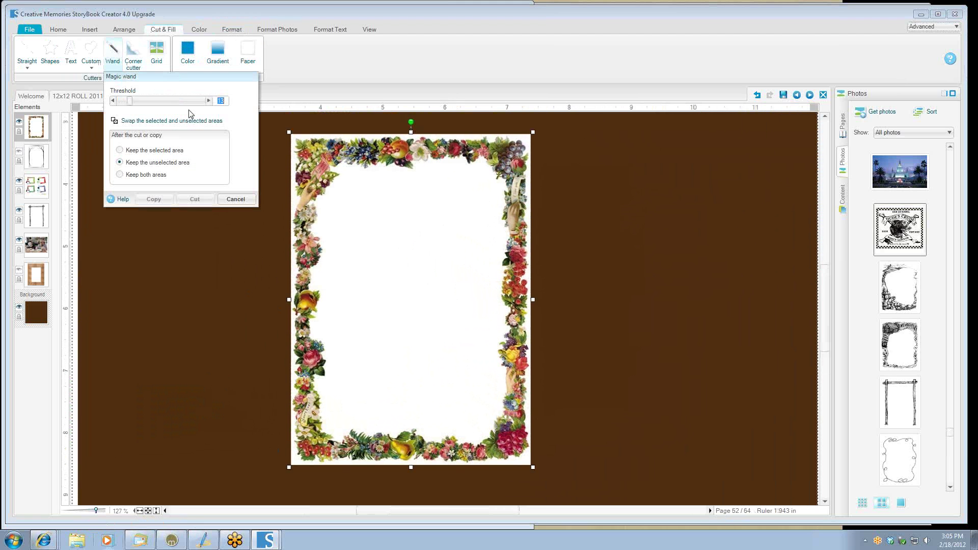
pyautogui.click(367, 257)
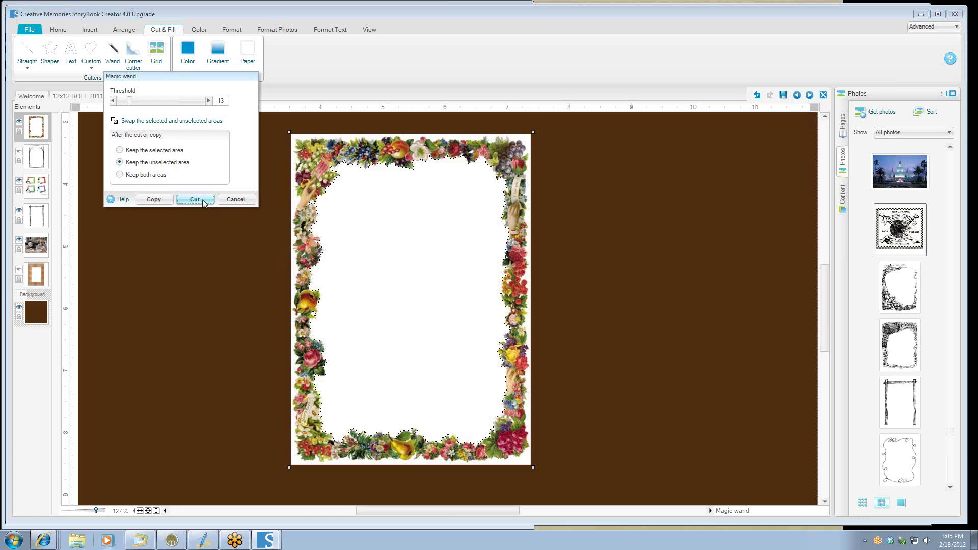
pyautogui.click(195, 200)
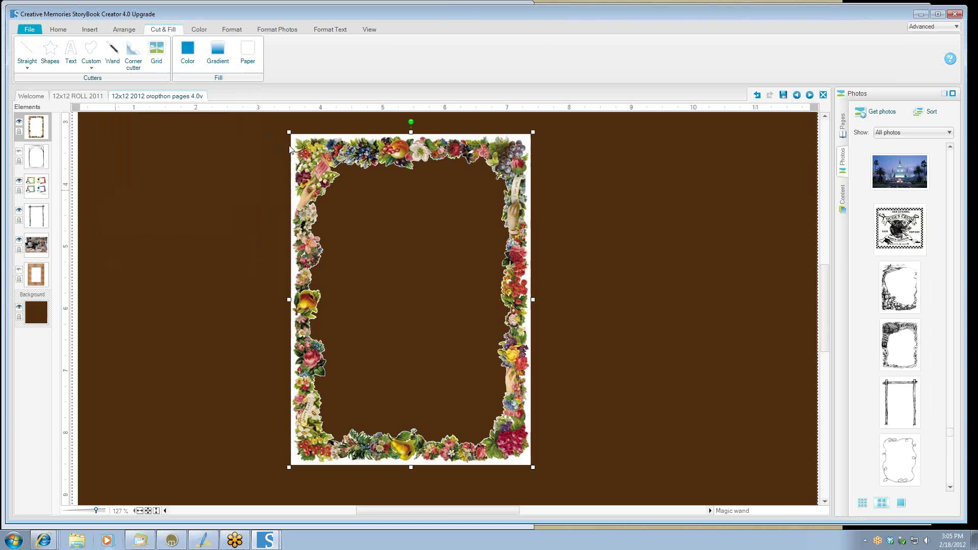
# Wand-select the remaining white area of the floral frame and cut it out.
pyautogui.click(112, 51)
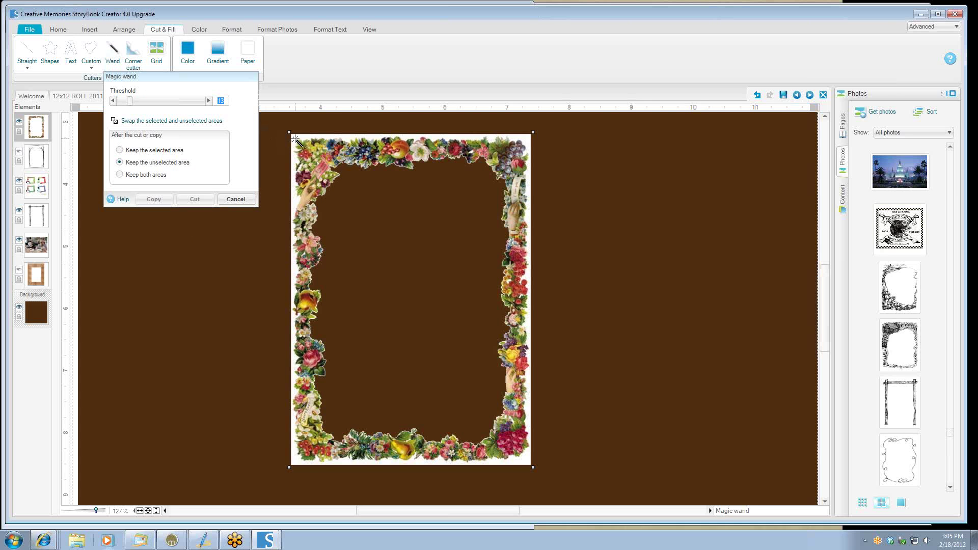
pyautogui.click(293, 357)
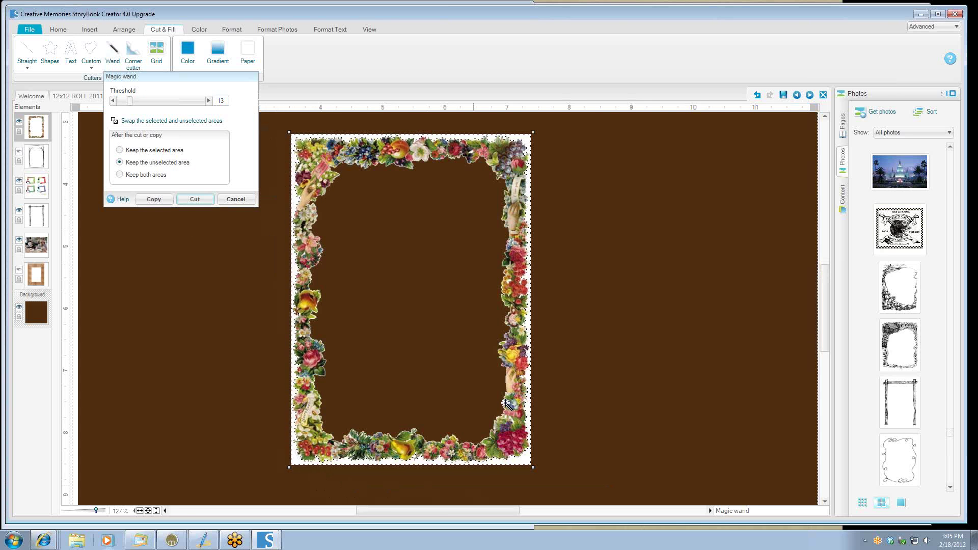
pyautogui.click(189, 202)
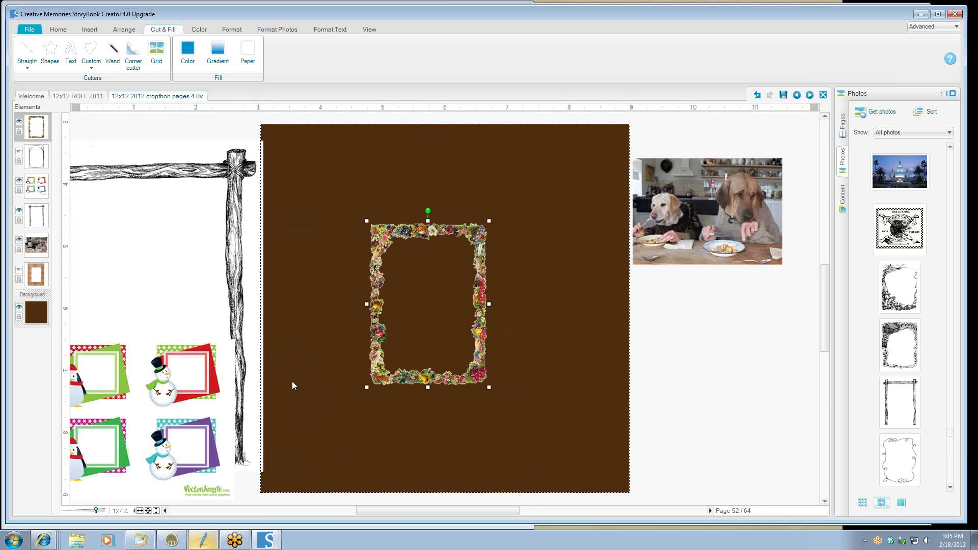
# Move the floral frame off to the right and centre the dog dinner photo on page 52.
pyautogui.moveTo(373, 301); pyautogui.dragTo(686, 381)
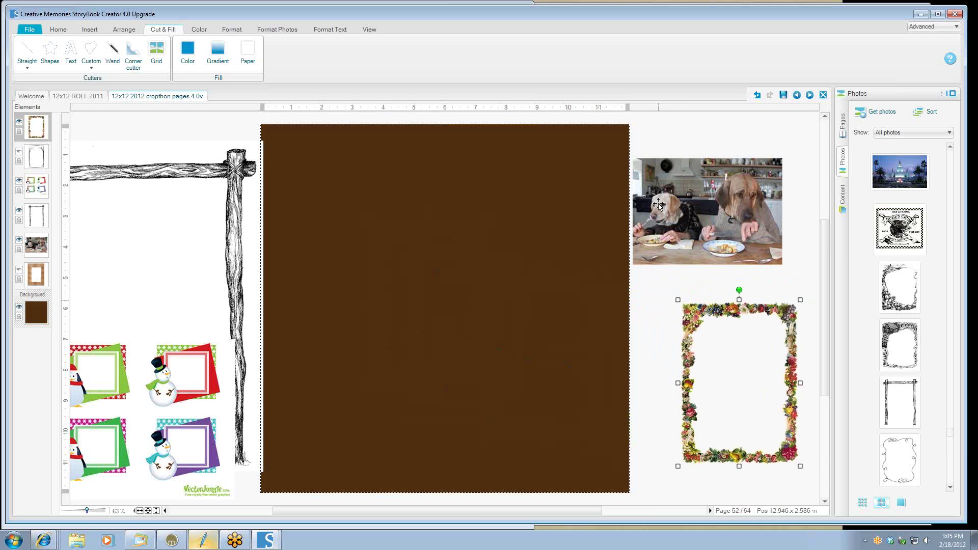
pyautogui.click(687, 206)
pyautogui.moveTo(686, 206); pyautogui.dragTo(405, 294)
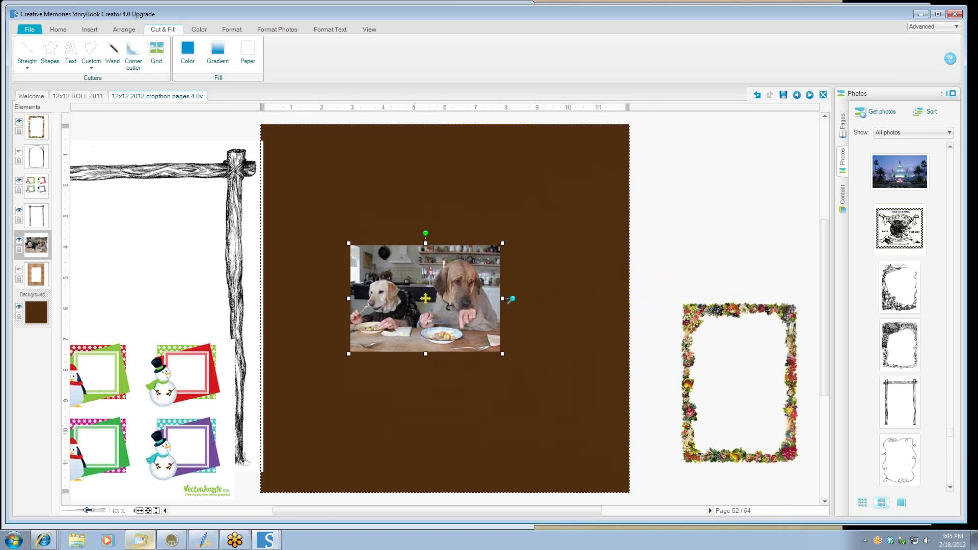
pyautogui.moveTo(87, 510); pyautogui.dragTo(97, 511)
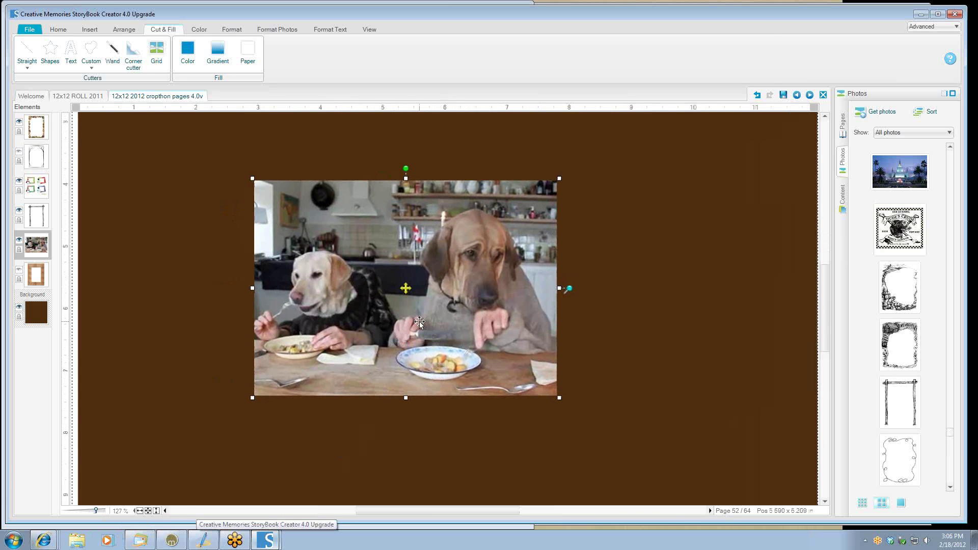
# Erase the kitchen background at the photo's top-left corner with eraser size 11, then the yellow dog's dark edge at size 5.
pyautogui.doubleClick(419, 322)
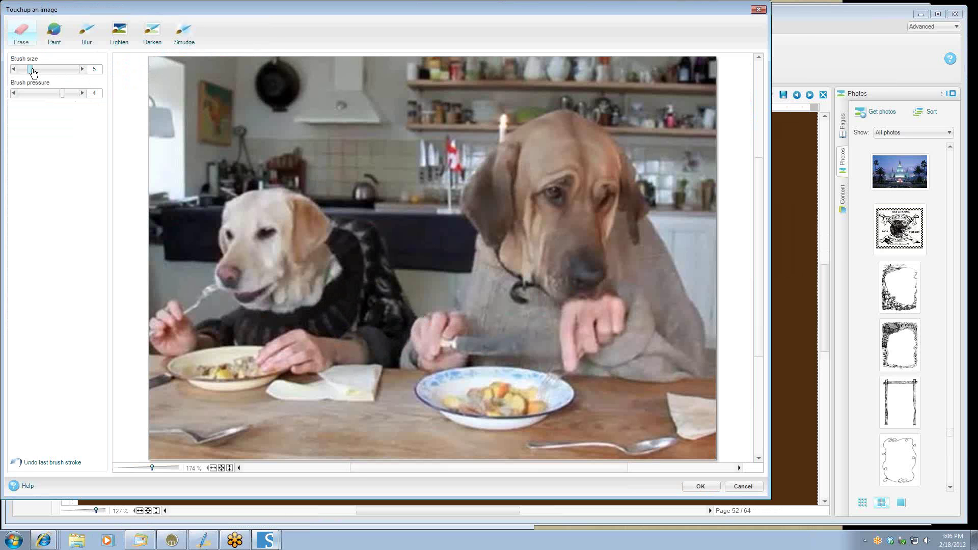
pyautogui.moveTo(32, 70); pyautogui.dragTo(47, 70)
pyautogui.moveTo(148, 103)
pyautogui.mouseDown()
pyautogui.moveTo(165, 71)
pyautogui.moveTo(155, 59)
pyautogui.moveTo(149, 76)
pyautogui.moveTo(158, 61)
pyautogui.moveTo(211, 64)
pyautogui.moveTo(138, 72)
pyautogui.moveTo(160, 82)
pyautogui.moveTo(225, 77)
pyautogui.moveTo(230, 93)
pyautogui.moveTo(192, 89)
pyautogui.moveTo(171, 112)
pyautogui.moveTo(167, 92)
pyautogui.moveTo(152, 128)
pyautogui.moveTo(199, 99)
pyautogui.moveTo(179, 156)
pyautogui.moveTo(201, 151)
pyautogui.moveTo(180, 162)
pyautogui.moveTo(216, 177)
pyautogui.moveTo(206, 168)
pyautogui.moveTo(233, 136)
pyautogui.moveTo(298, 97)
pyautogui.moveTo(241, 68)
pyautogui.moveTo(273, 77)
pyautogui.moveTo(244, 60)
pyautogui.moveTo(346, 68)
pyautogui.moveTo(287, 69)
pyautogui.moveTo(330, 88)
pyautogui.moveTo(309, 92)
pyautogui.moveTo(297, 112)
pyautogui.moveTo(301, 139)
pyautogui.moveTo(267, 148)
pyautogui.moveTo(261, 132)
pyautogui.moveTo(256, 141)
pyautogui.moveTo(278, 137)
pyautogui.moveTo(271, 154)
pyautogui.moveTo(218, 183)
pyautogui.moveTo(292, 157)
pyautogui.moveTo(171, 168)
pyautogui.moveTo(173, 181)
pyautogui.moveTo(161, 183)
pyautogui.moveTo(161, 157)
pyautogui.moveTo(156, 191)
pyautogui.moveTo(161, 164)
pyautogui.moveTo(166, 206)
pyautogui.moveTo(185, 185)
pyautogui.moveTo(179, 231)
pyautogui.moveTo(211, 187)
pyautogui.moveTo(202, 205)
pyautogui.moveTo(219, 203)
pyautogui.moveTo(195, 232)
pyautogui.moveTo(197, 267)
pyautogui.moveTo(168, 270)
pyautogui.moveTo(148, 197)
pyautogui.moveTo(149, 244)
pyautogui.moveTo(202, 259)
pyautogui.moveTo(176, 283)
pyautogui.moveTo(159, 262)
pyautogui.moveTo(151, 302)
pyautogui.moveTo(190, 292)
pyautogui.moveTo(209, 239)
pyautogui.moveTo(204, 214)
pyautogui.mouseUp()
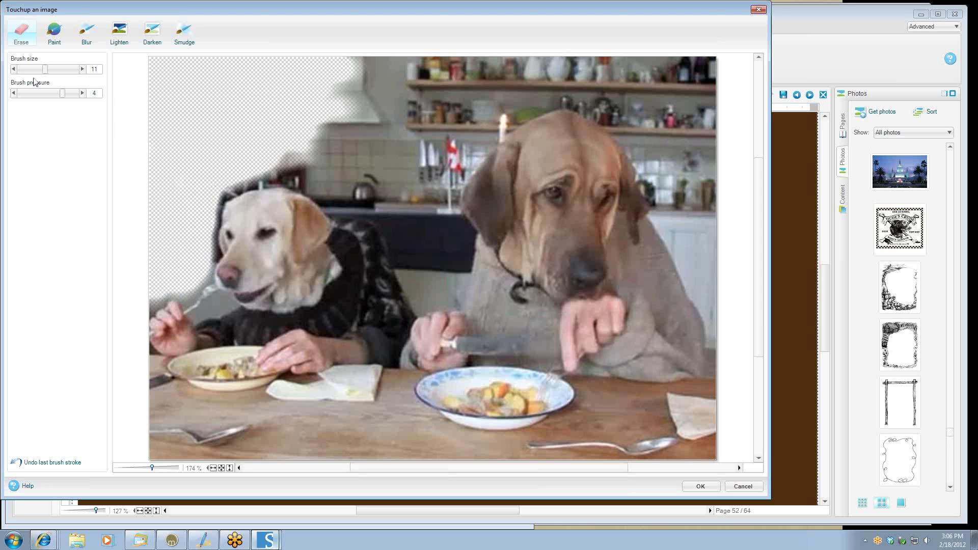
pyautogui.moveTo(46, 74); pyautogui.dragTo(30, 69)
pyautogui.moveTo(223, 193); pyautogui.dragTo(220, 221)
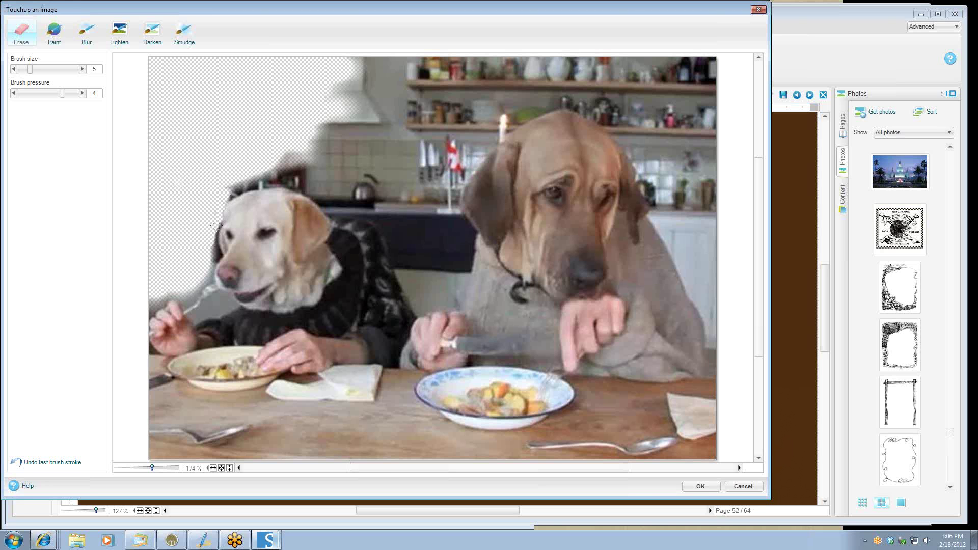
pyautogui.moveTo(215, 232); pyautogui.dragTo(215, 242)
pyautogui.click(694, 488)
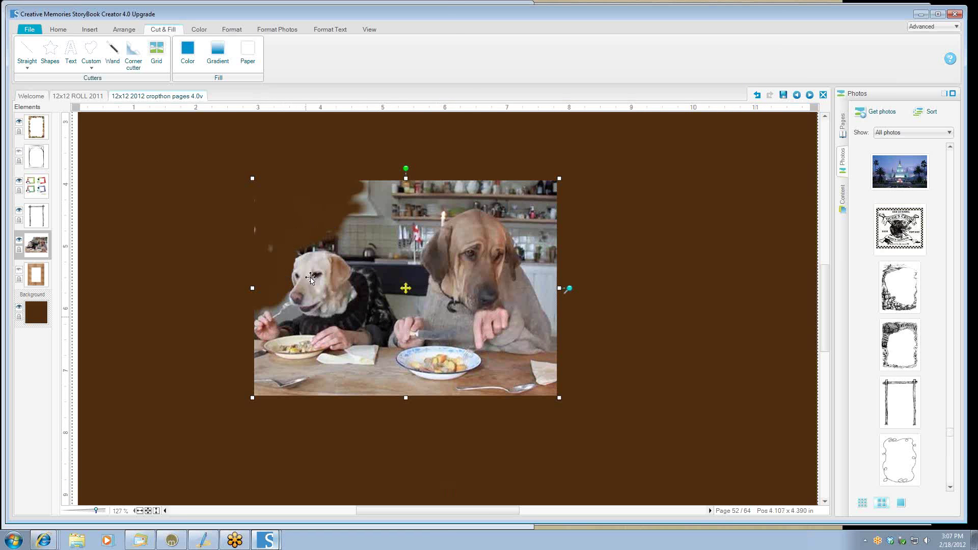
# Trace a curved path around the kitchen background above the dogs and copy it out, keeping both sections.
pyautogui.click(92, 67)
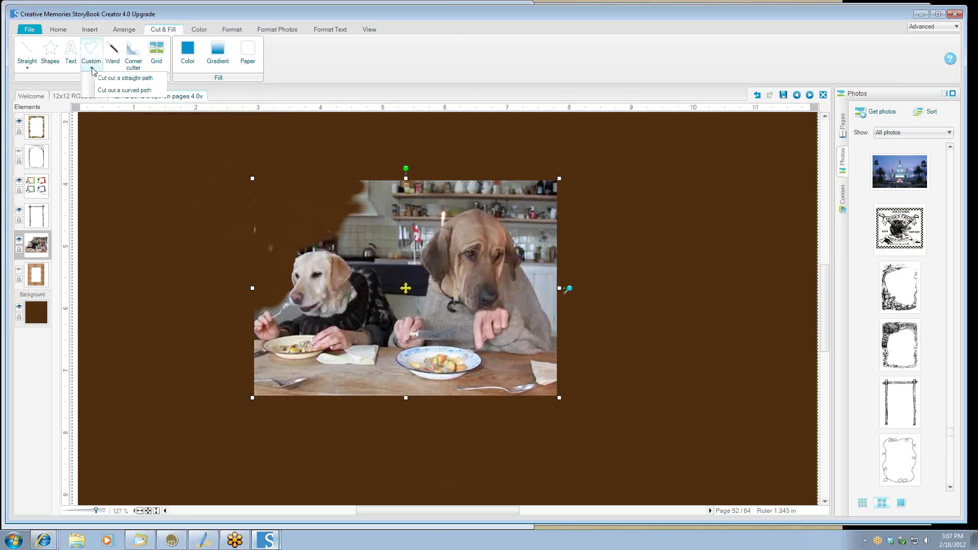
pyautogui.click(106, 92)
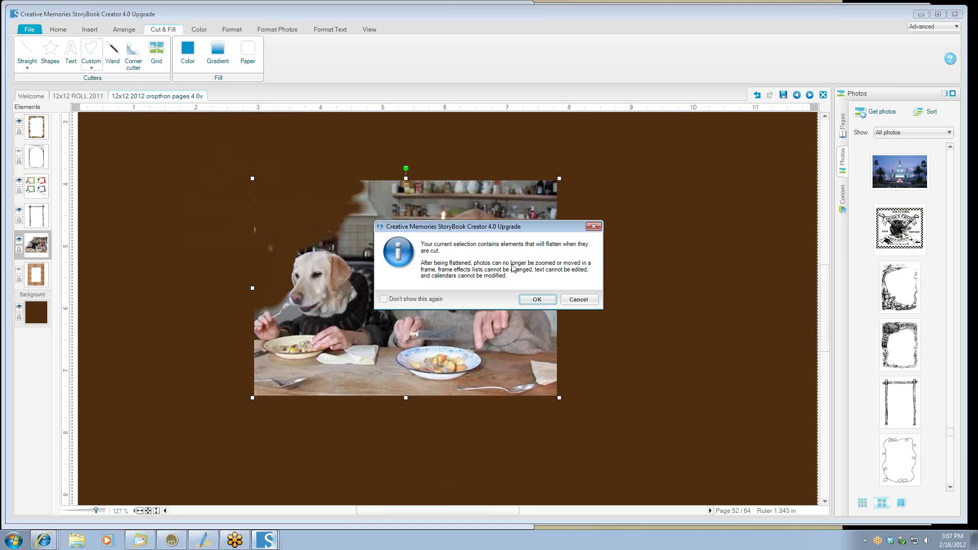
pyautogui.click(537, 300)
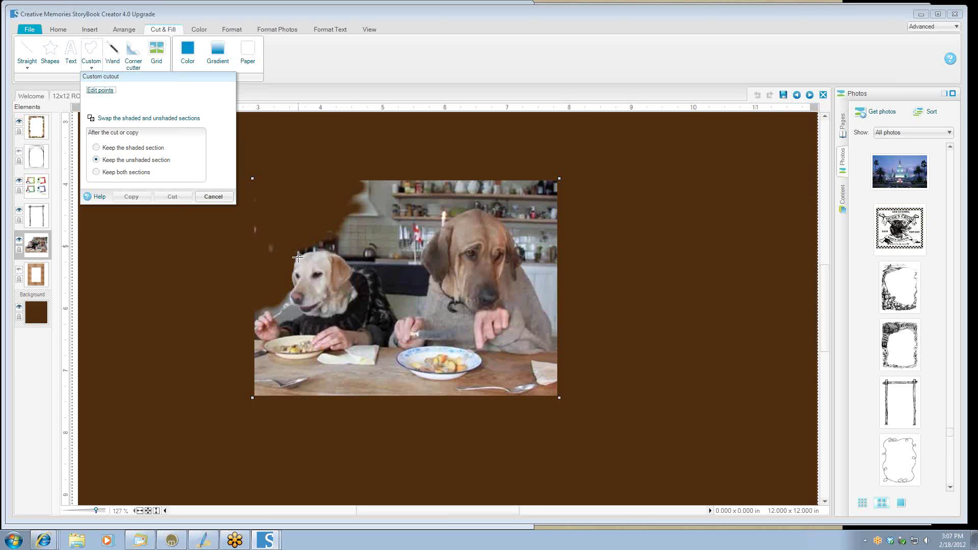
pyautogui.moveTo(298, 258)
pyautogui.mouseDown()
pyautogui.moveTo(334, 253)
pyautogui.moveTo(357, 277)
pyautogui.moveTo(376, 268)
pyautogui.moveTo(401, 318)
pyautogui.moveTo(419, 313)
pyautogui.moveTo(429, 276)
pyautogui.moveTo(423, 246)
pyautogui.moveTo(444, 220)
pyautogui.moveTo(484, 208)
pyautogui.moveTo(513, 239)
pyautogui.moveTo(557, 348)
pyautogui.moveTo(595, 268)
pyautogui.moveTo(593, 189)
pyautogui.moveTo(585, 166)
pyautogui.moveTo(555, 147)
pyautogui.moveTo(254, 174)
pyautogui.moveTo(213, 207)
pyautogui.moveTo(177, 276)
pyautogui.mouseUp()
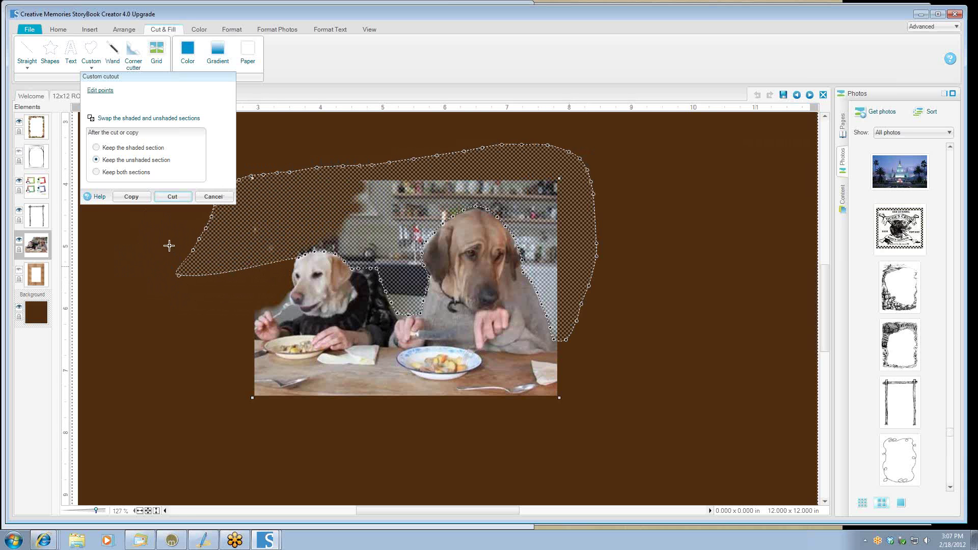
pyautogui.click(110, 173)
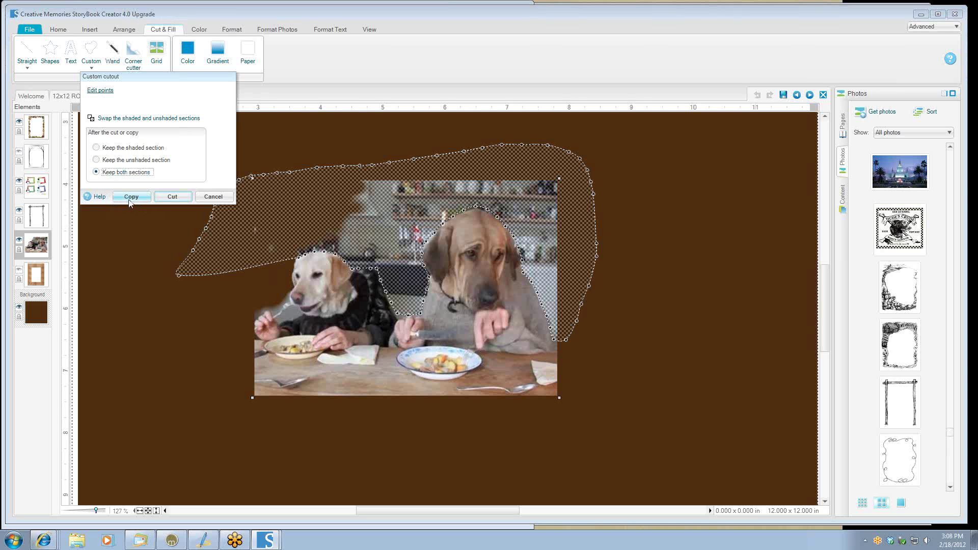
pyautogui.click(164, 200)
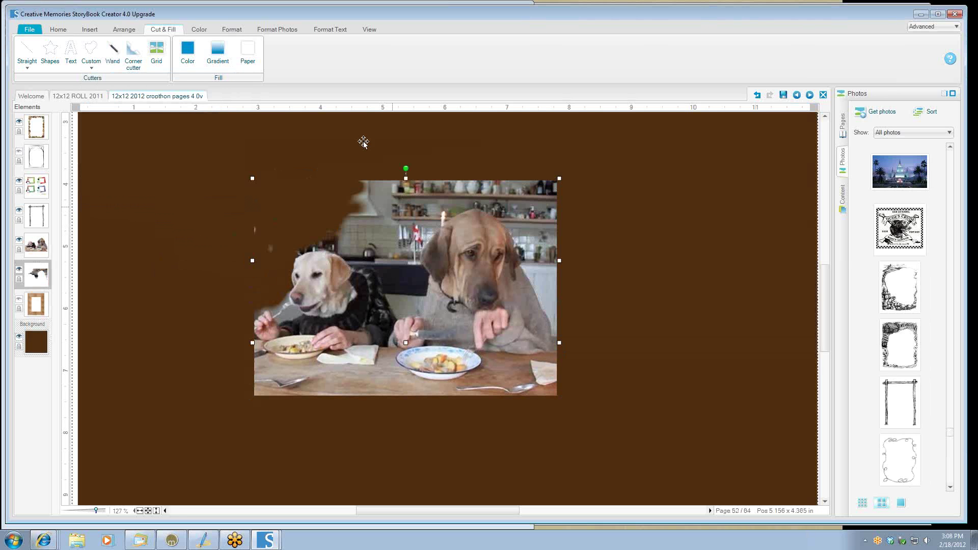
# Fill the cut-out background piece with the tan swatch from Recent colors.
pyautogui.click(191, 51)
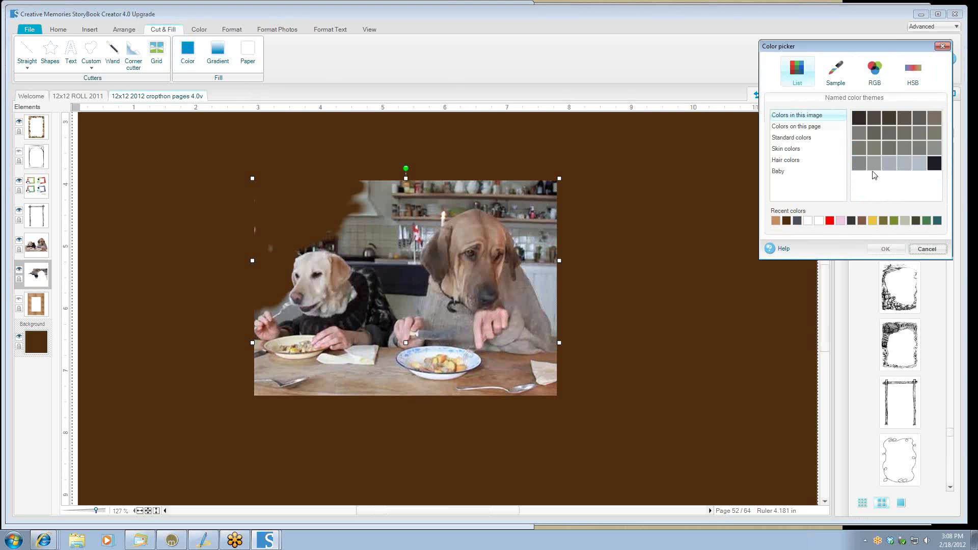
pyautogui.click(773, 221)
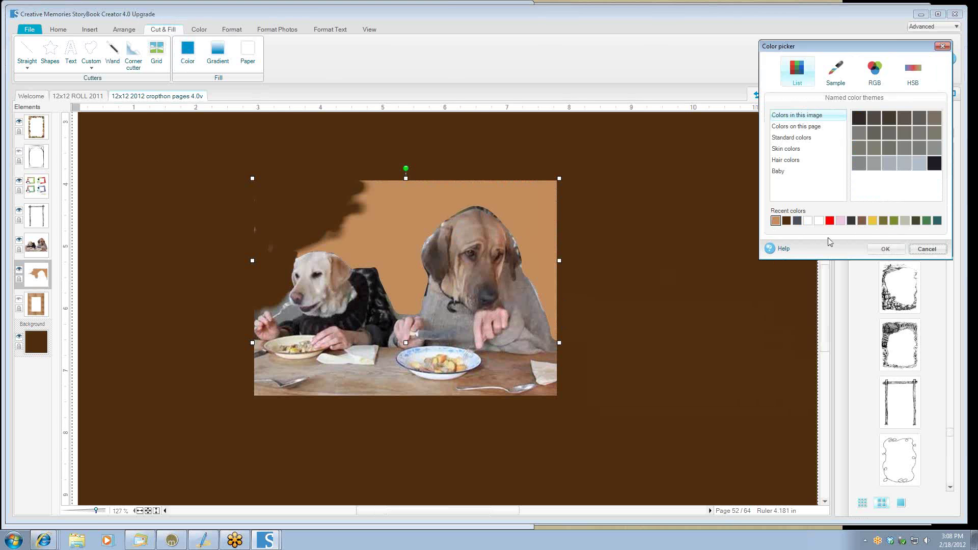
pyautogui.click(885, 249)
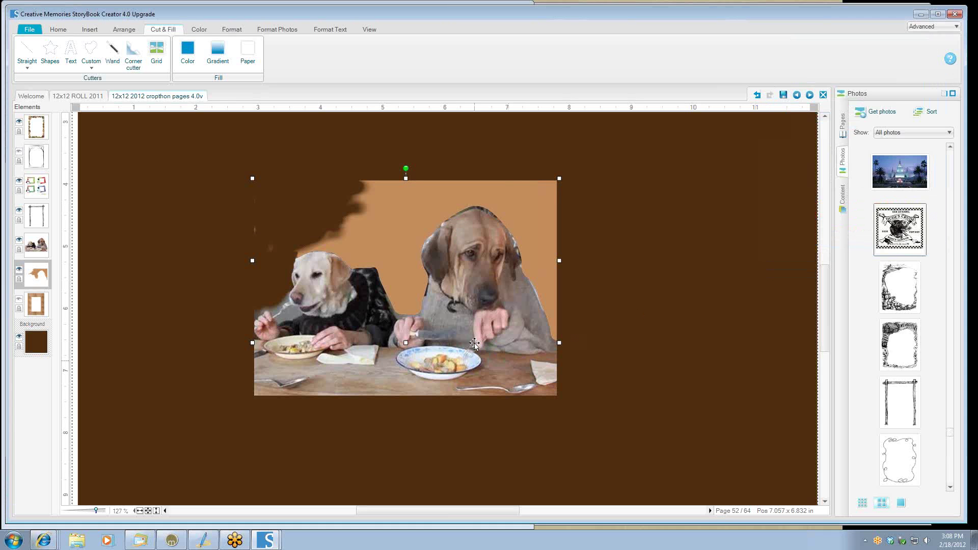
pyautogui.doubleClick(467, 294)
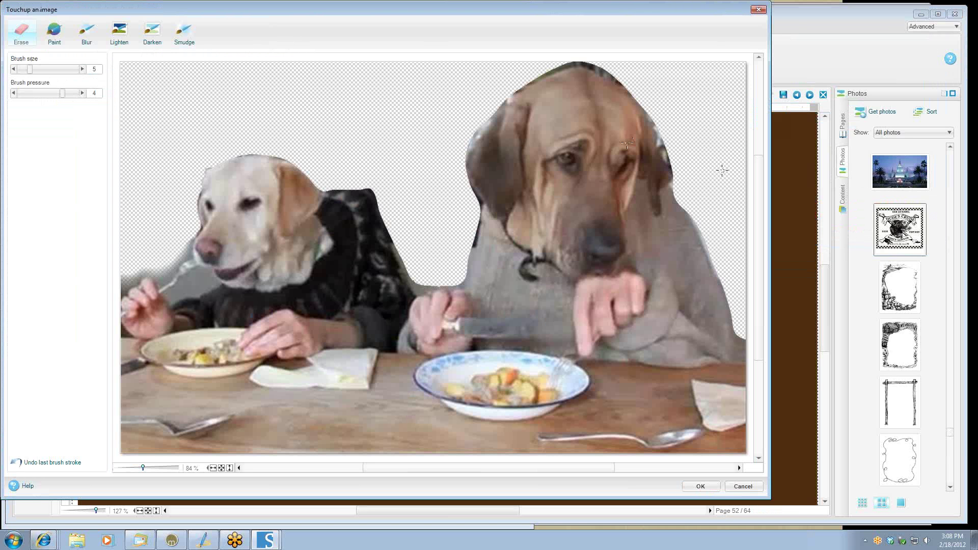
# Erase the dark fringe along the big dog's head in Touchup and apply the edit.
pyautogui.scroll(2, 756, 191)
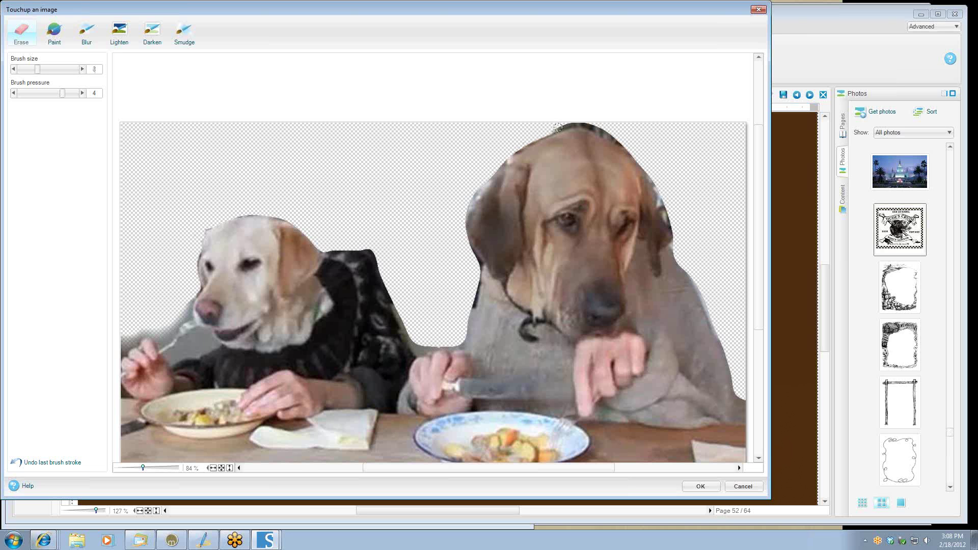
pyautogui.moveTo(573, 126); pyautogui.dragTo(611, 139)
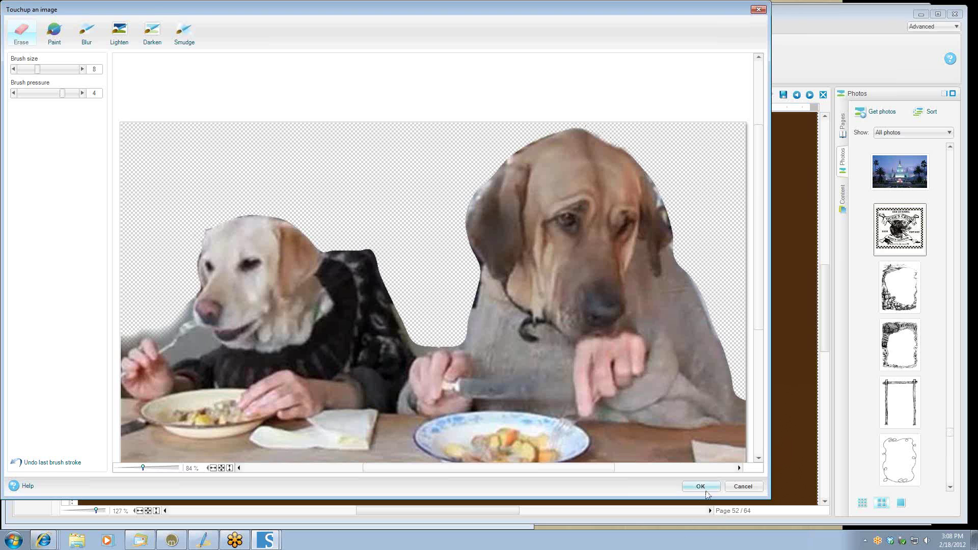
pyautogui.click(700, 486)
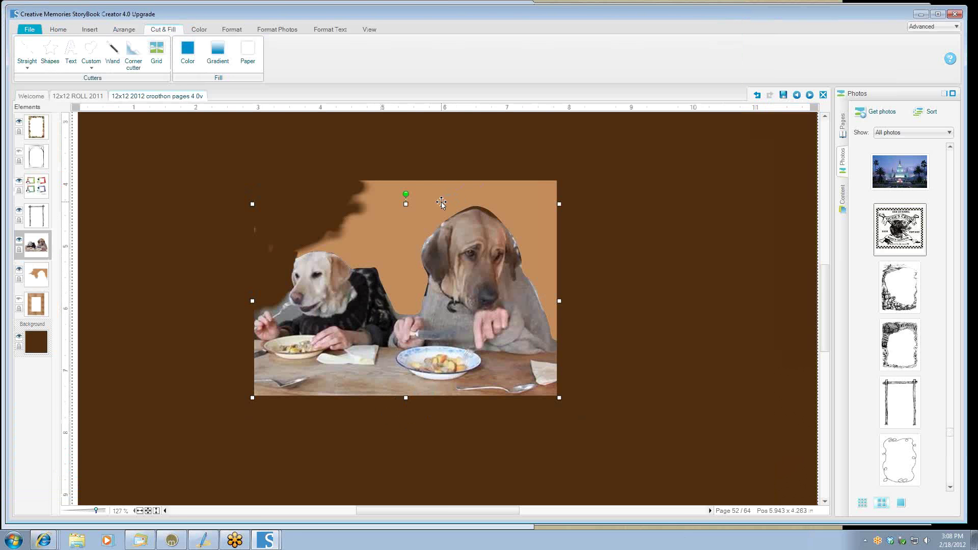
# Apply the Weave surface texture to the tan piece behind the dogs.
pyautogui.moveTo(443, 202); pyautogui.dragTo(443, 208)
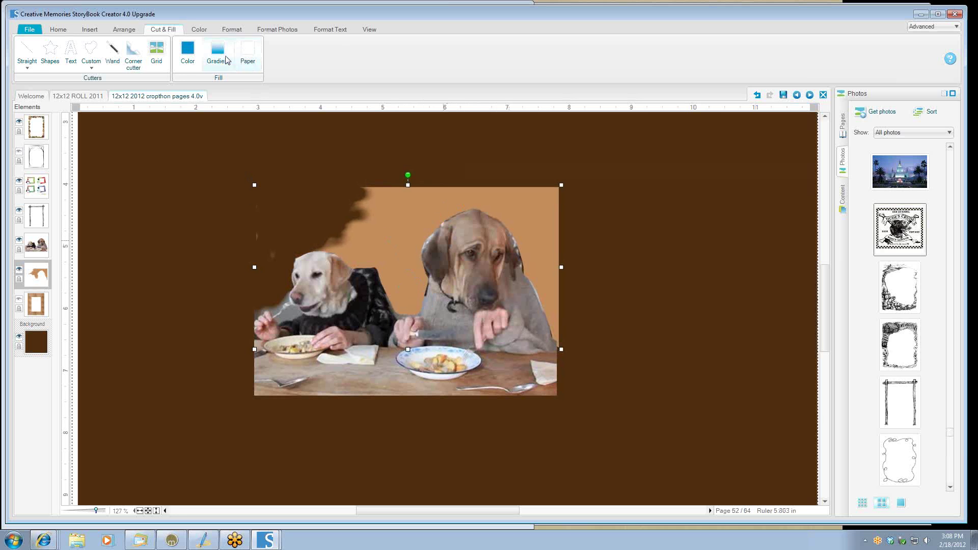
pyautogui.click(232, 30)
pyautogui.click(217, 51)
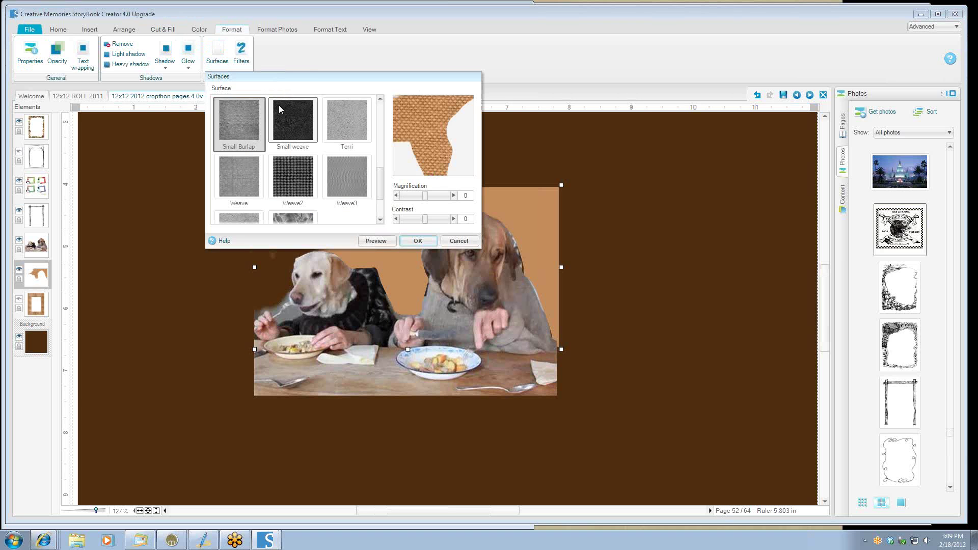
pyautogui.click(240, 178)
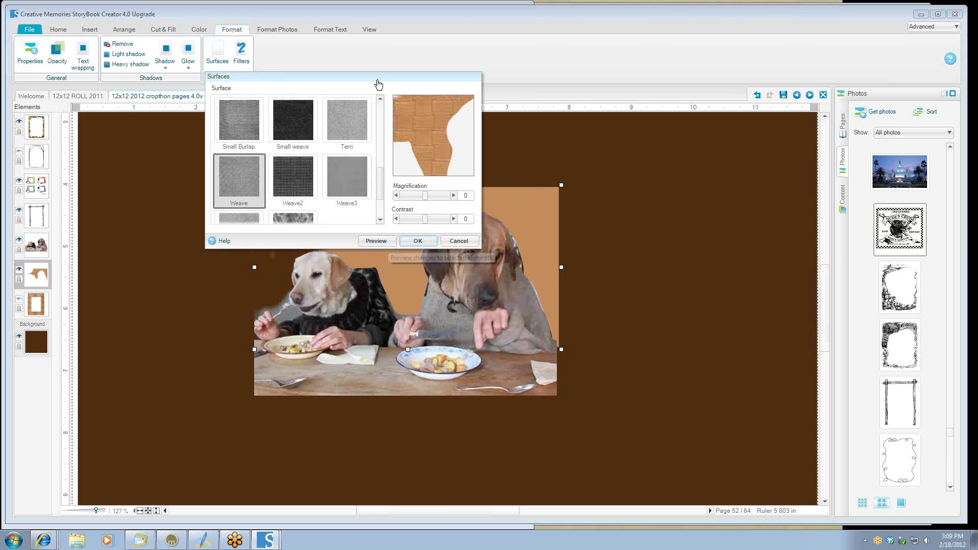
pyautogui.moveTo(378, 81); pyautogui.dragTo(715, 19)
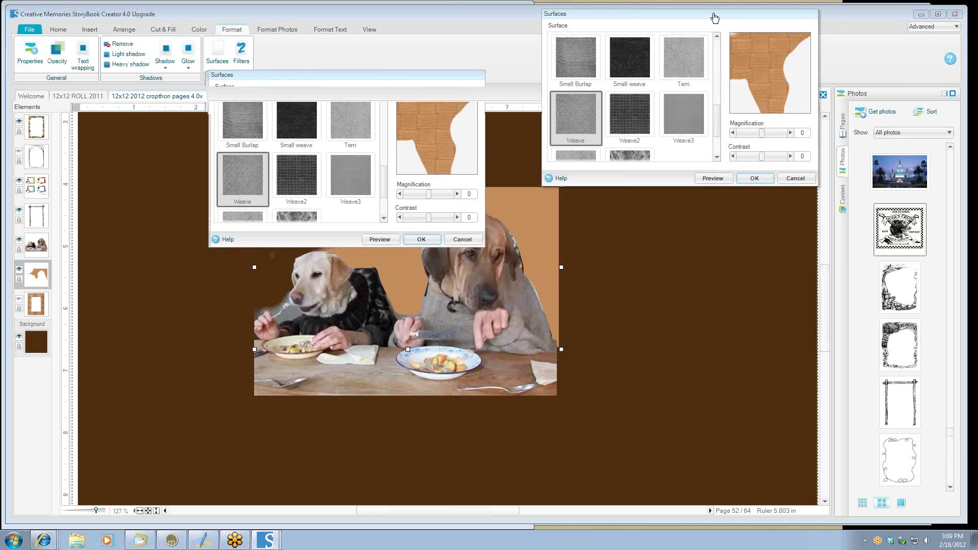
pyautogui.click(714, 178)
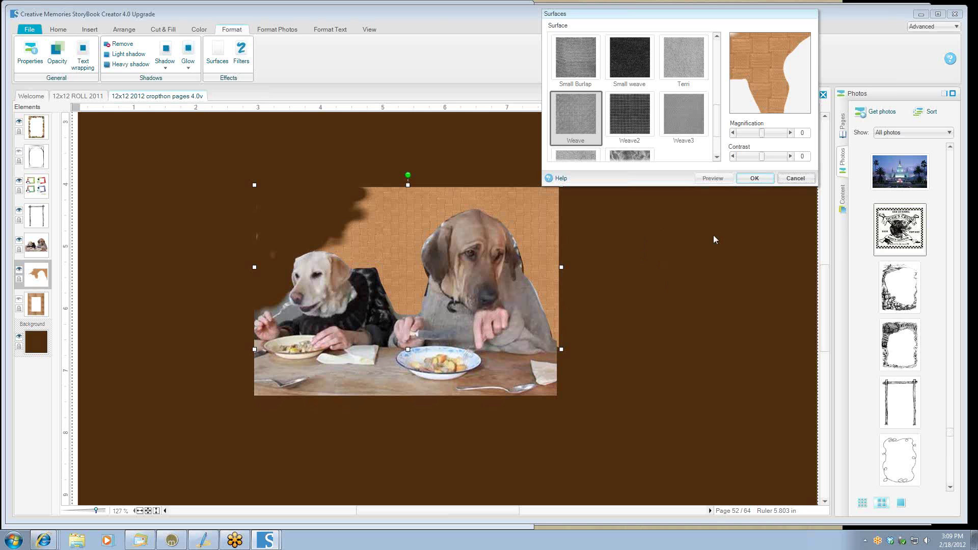
pyautogui.click(757, 178)
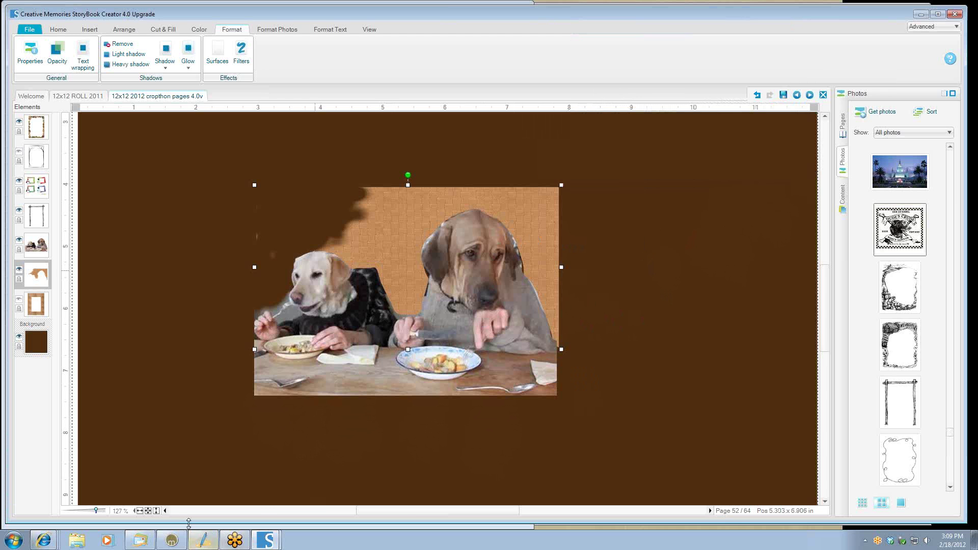
# Fit the page in view, hide the dog photo and tan cutout, and centre the penguin-and-snowman sheet.
pyautogui.click(149, 511)
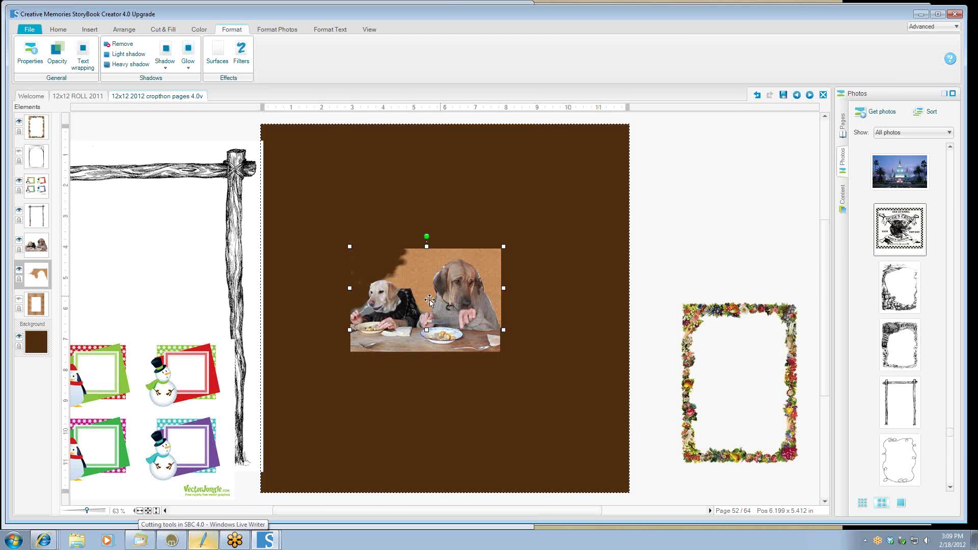
pyautogui.click(19, 240)
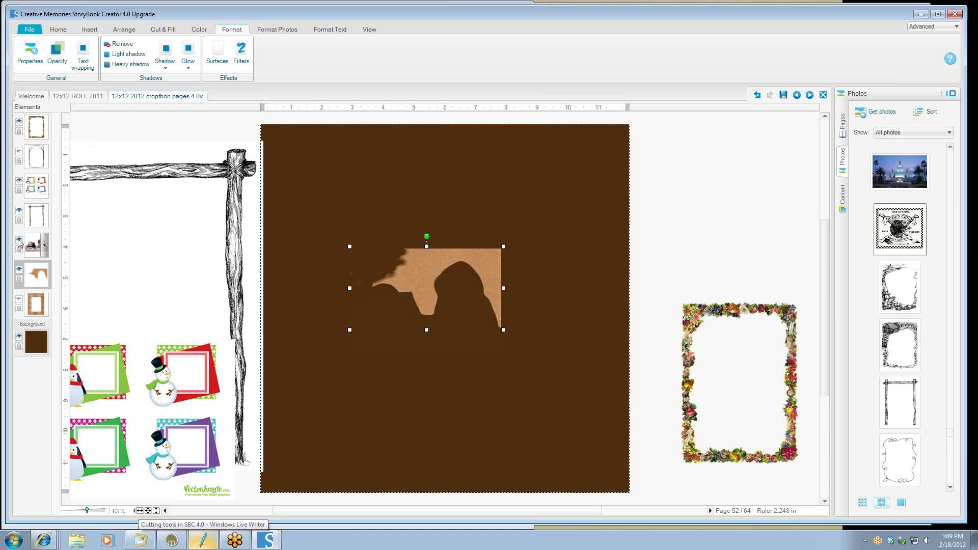
pyautogui.click(19, 269)
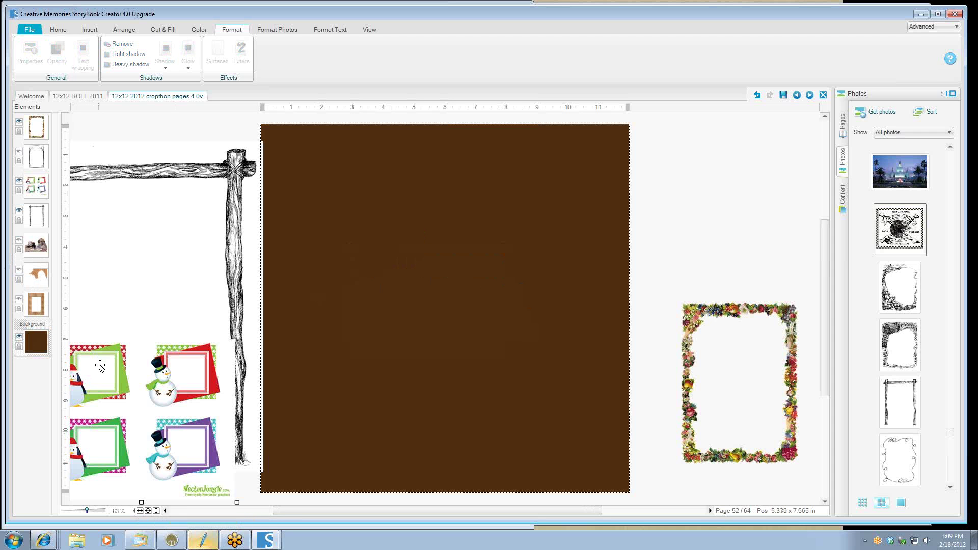
pyautogui.moveTo(100, 364); pyautogui.dragTo(413, 231)
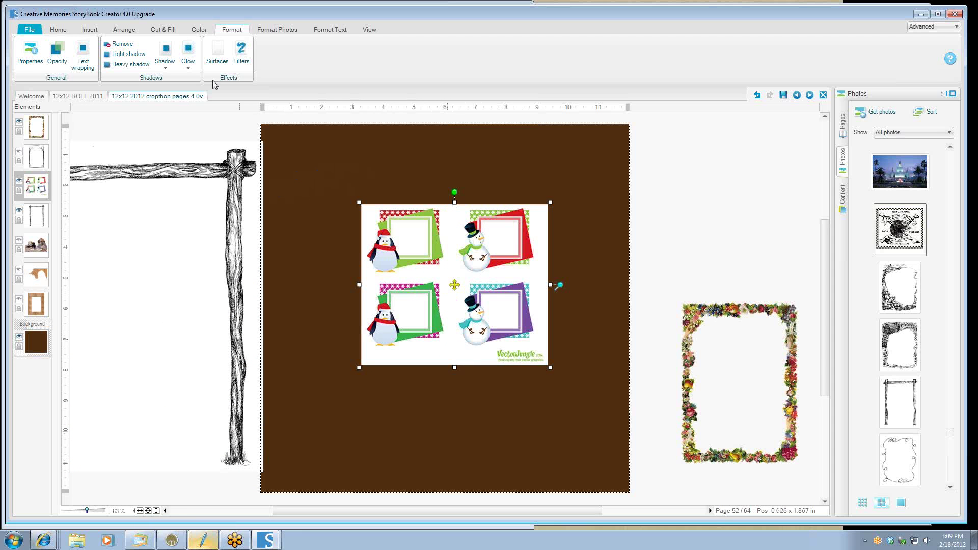
# Flatten the penguin-and-snowman sheet and cut away its white background with the Wand.
pyautogui.click(162, 29)
pyautogui.click(113, 51)
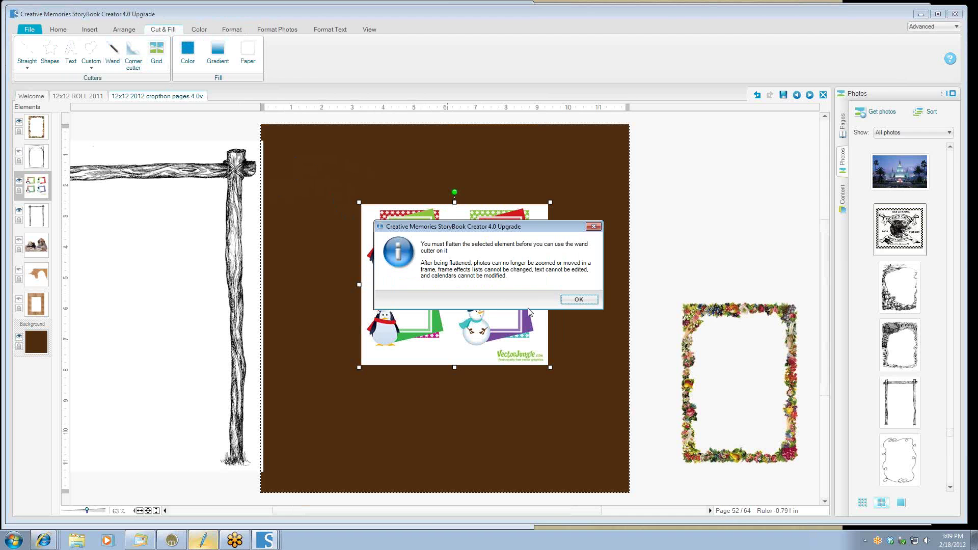
pyautogui.click(579, 299)
pyautogui.rightClick(457, 344)
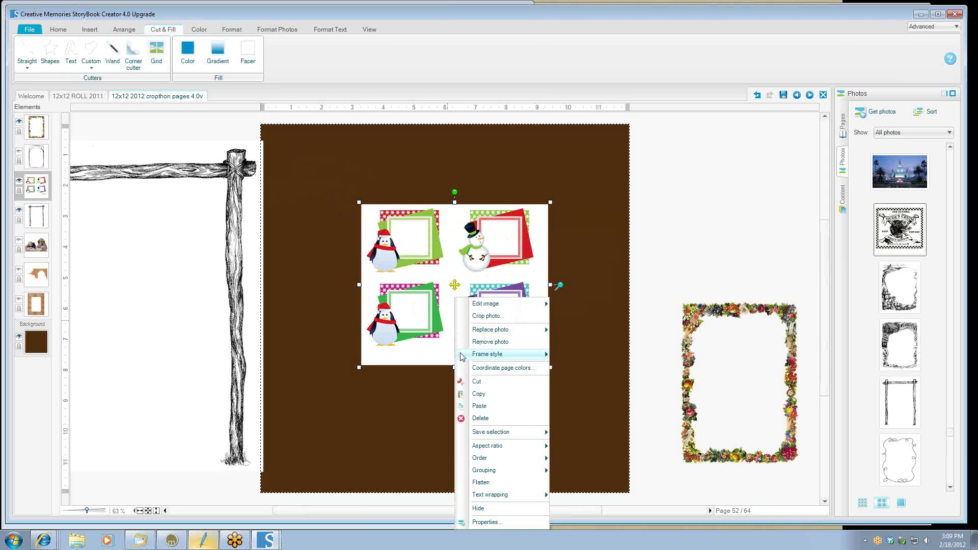
pyautogui.click(481, 483)
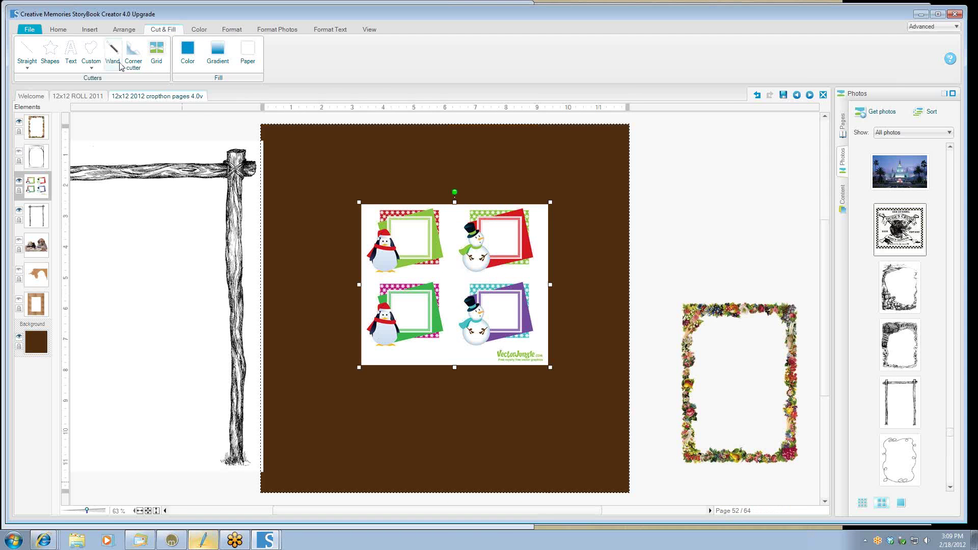
pyautogui.click(112, 51)
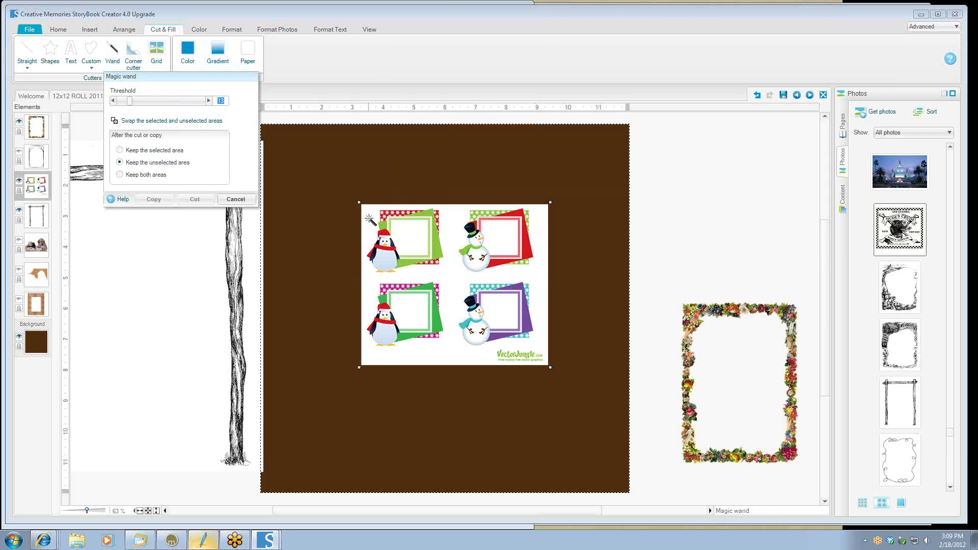
pyautogui.click(369, 219)
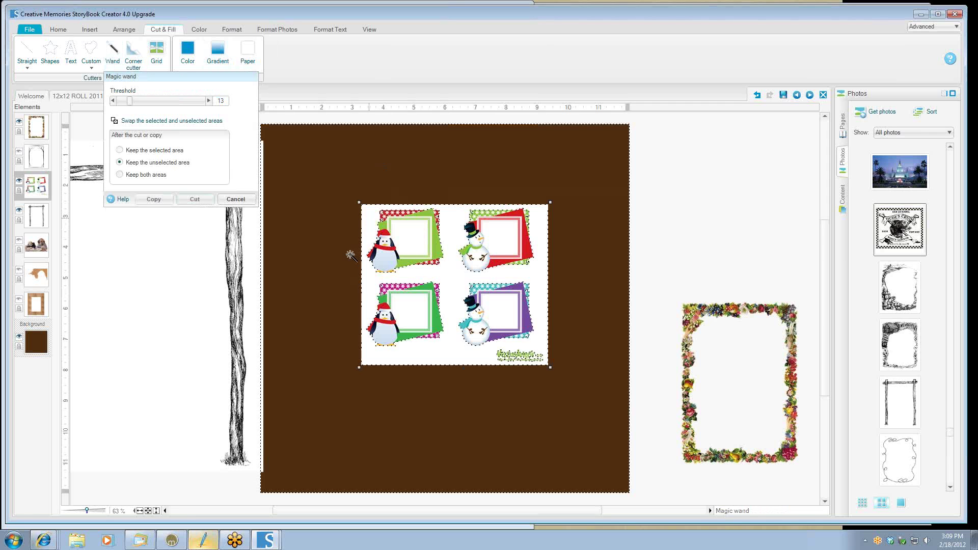
pyautogui.click(193, 200)
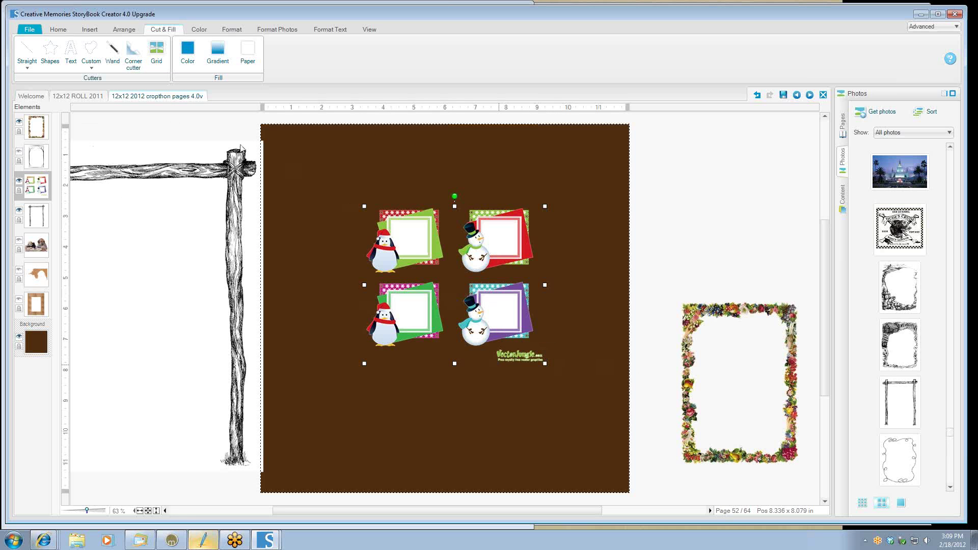
# Cut the website logo text out of the sheet with a square shape.
pyautogui.click(53, 50)
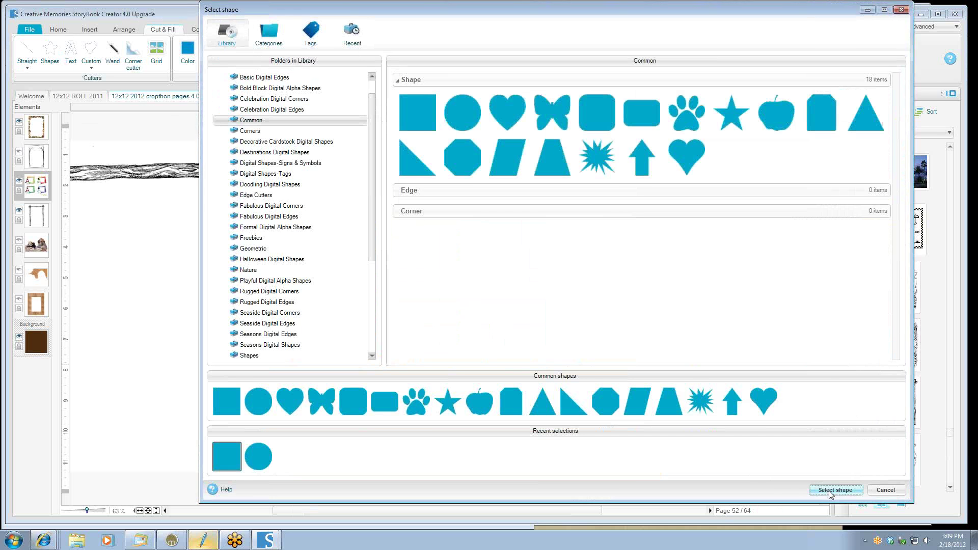
pyautogui.click(836, 490)
pyautogui.moveTo(443, 278); pyautogui.dragTo(532, 408)
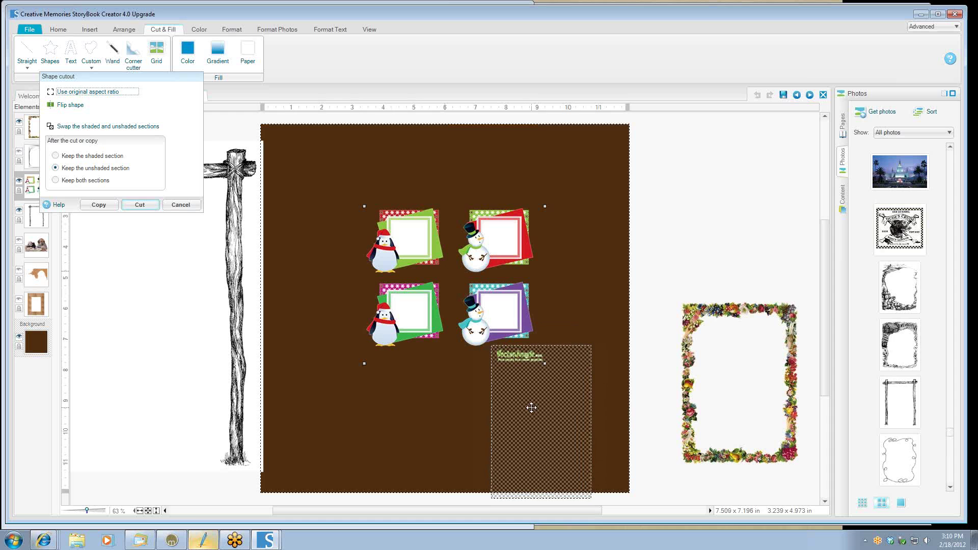
pyautogui.click(139, 205)
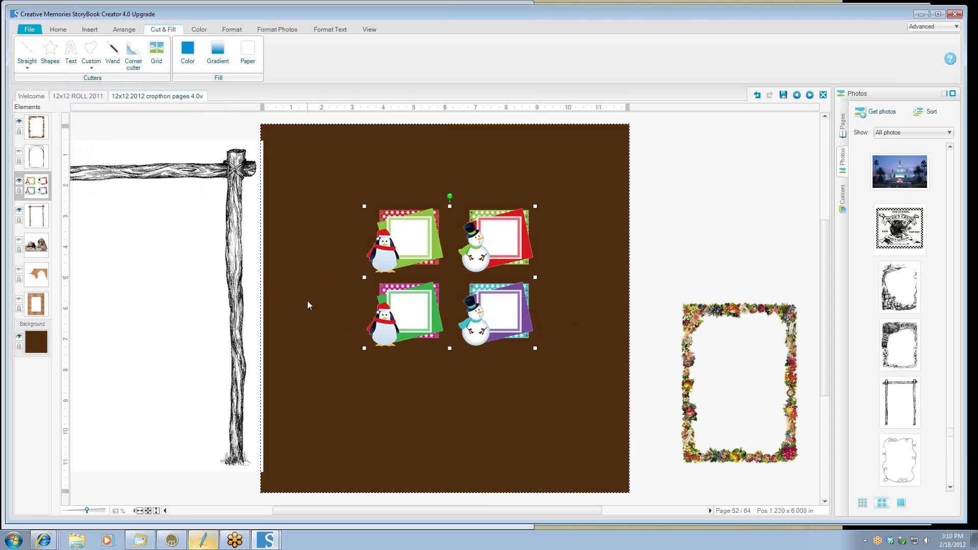
# Split the sheet vertically with a straight-edge cut and select both the penguin and snowman halves.
pyautogui.click(27, 66)
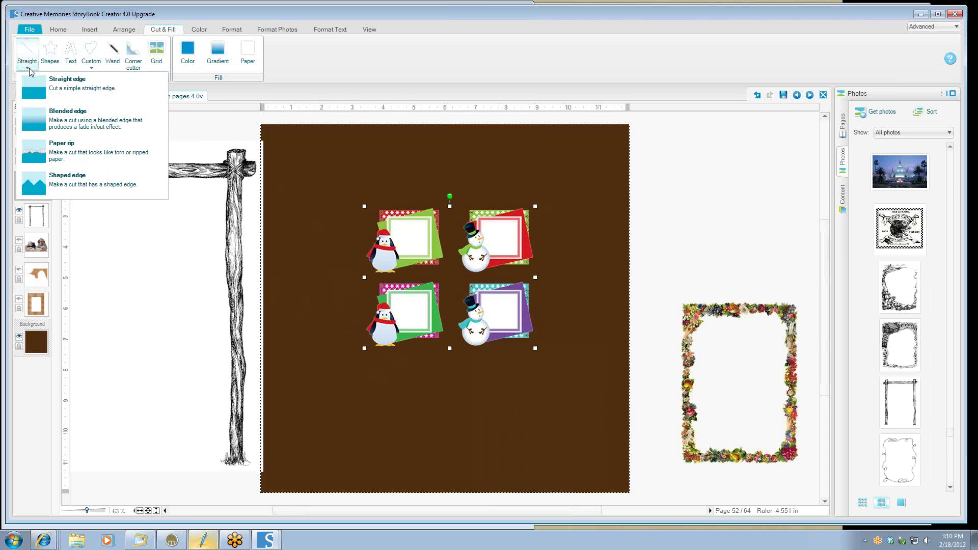
pyautogui.click(92, 95)
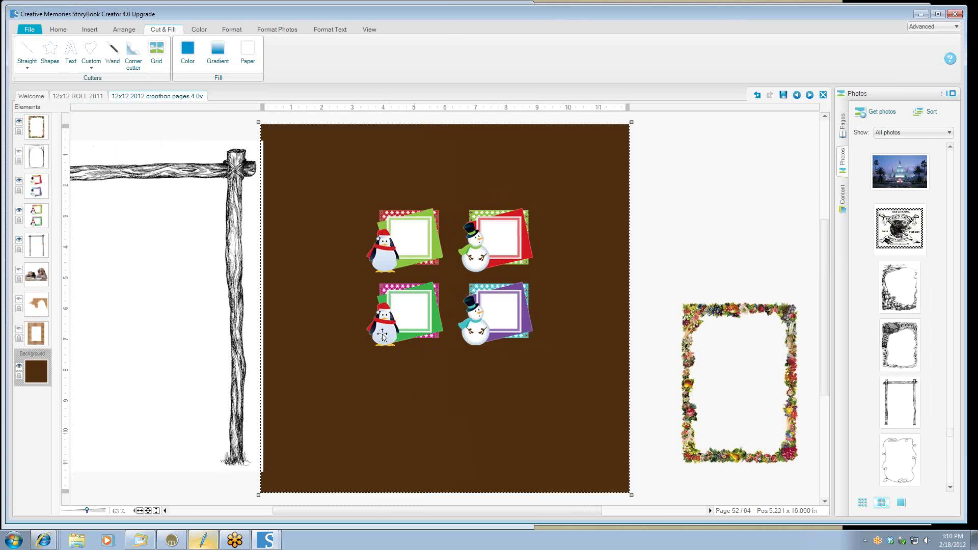
pyautogui.click(382, 336)
pyautogui.keyDown('ctrl'); pyautogui.click(498, 319); pyautogui.keyUp('ctrl')
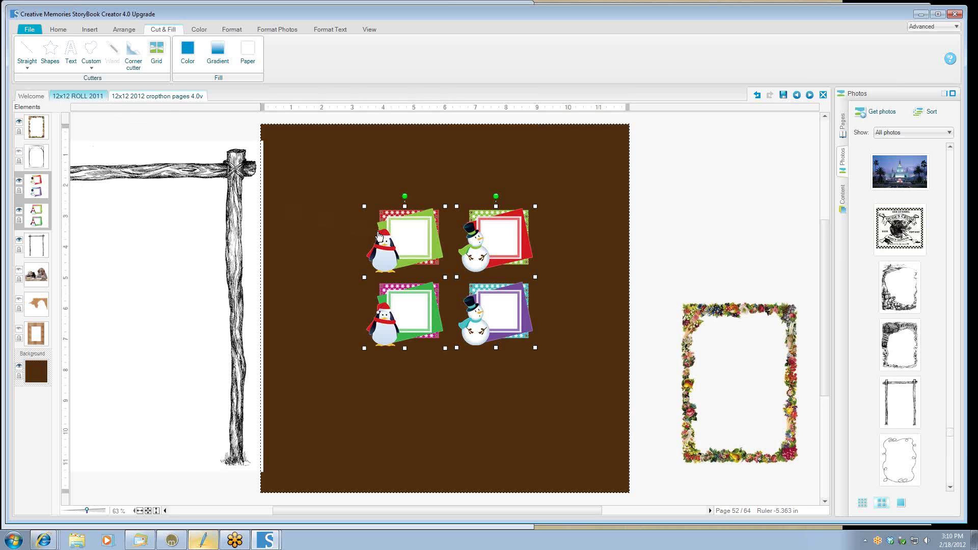
# Cut both halves horizontally between the rows, keeping both sections, to get four frames.
pyautogui.click(27, 56)
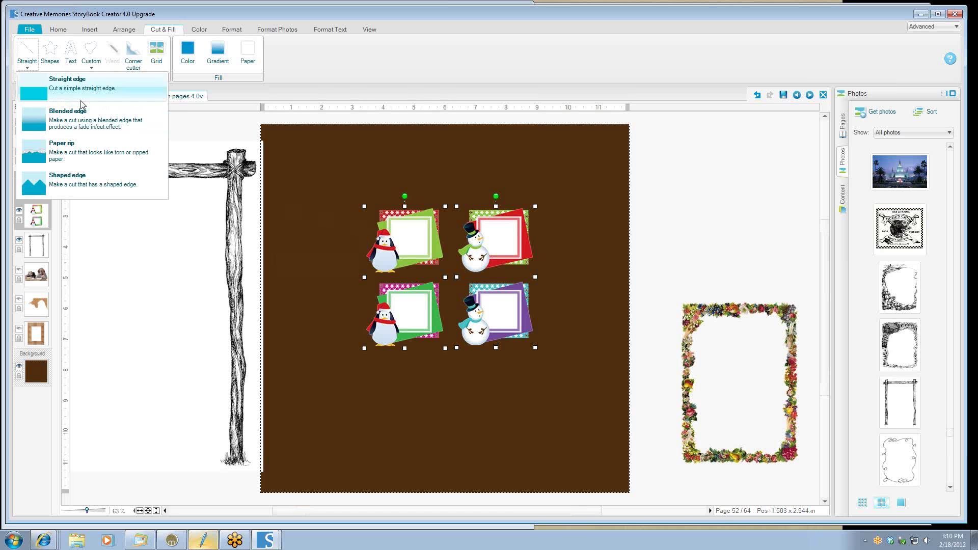
pyautogui.click(56, 82)
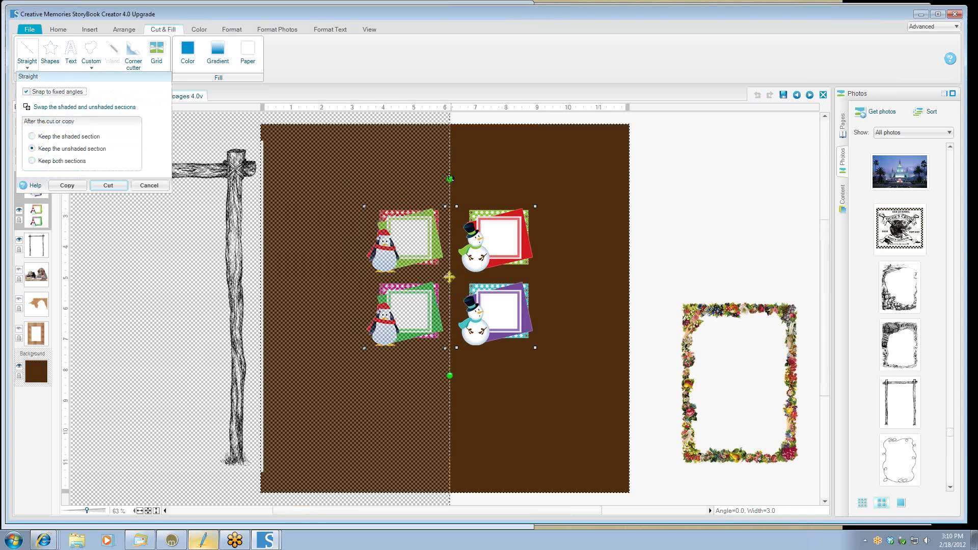
pyautogui.moveTo(450, 177); pyautogui.dragTo(556, 284)
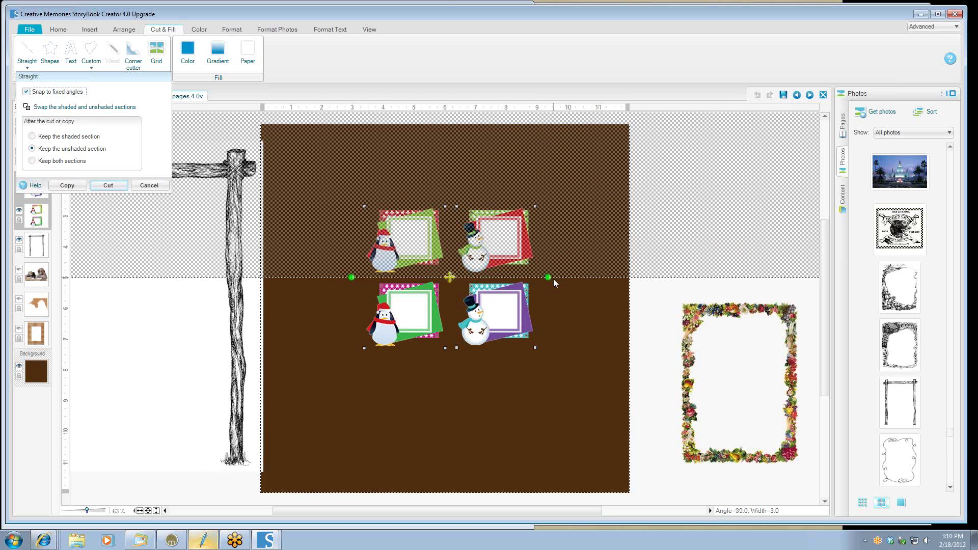
pyautogui.click(64, 161)
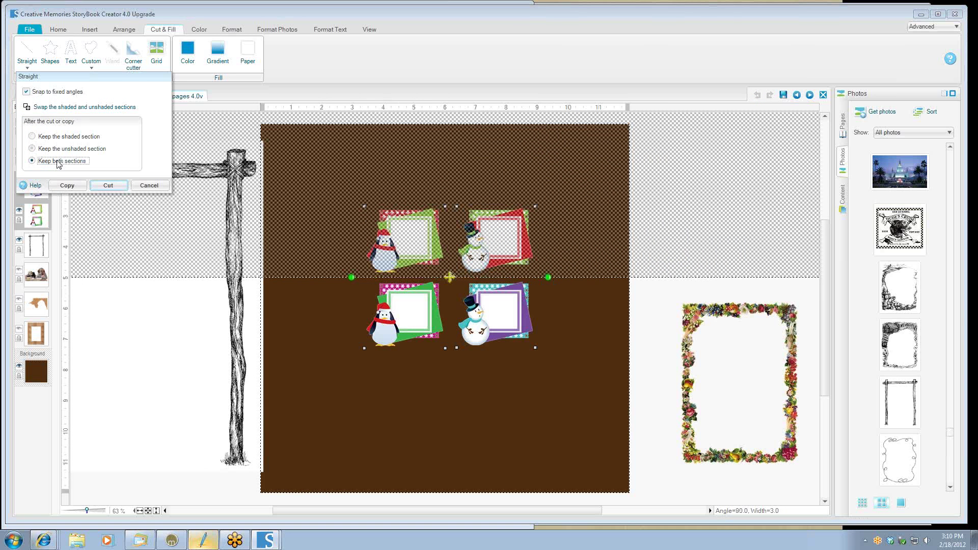
pyautogui.click(100, 185)
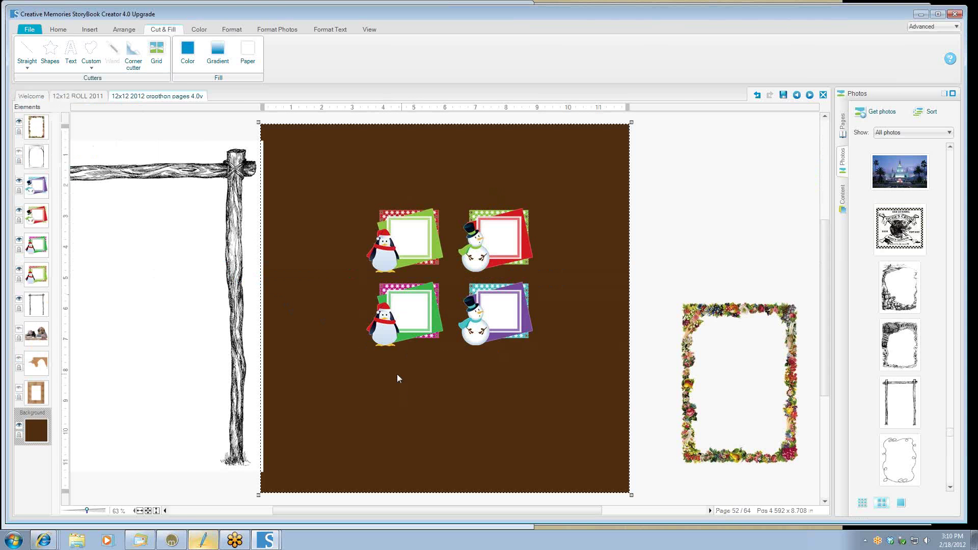
# Move the four penguin and snowman frames apart toward the page corners.
pyautogui.click(394, 335)
pyautogui.moveTo(393, 336); pyautogui.dragTo(353, 399)
pyautogui.moveTo(501, 327); pyautogui.dragTo(545, 387)
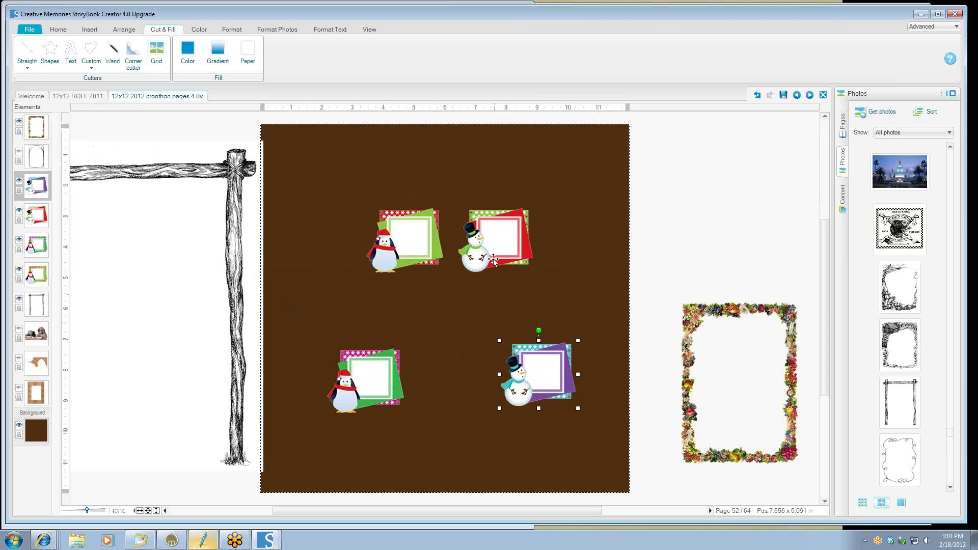
pyautogui.click(517, 236)
pyautogui.moveTo(517, 236); pyautogui.dragTo(566, 214)
pyautogui.moveTo(420, 238); pyautogui.dragTo(366, 216)
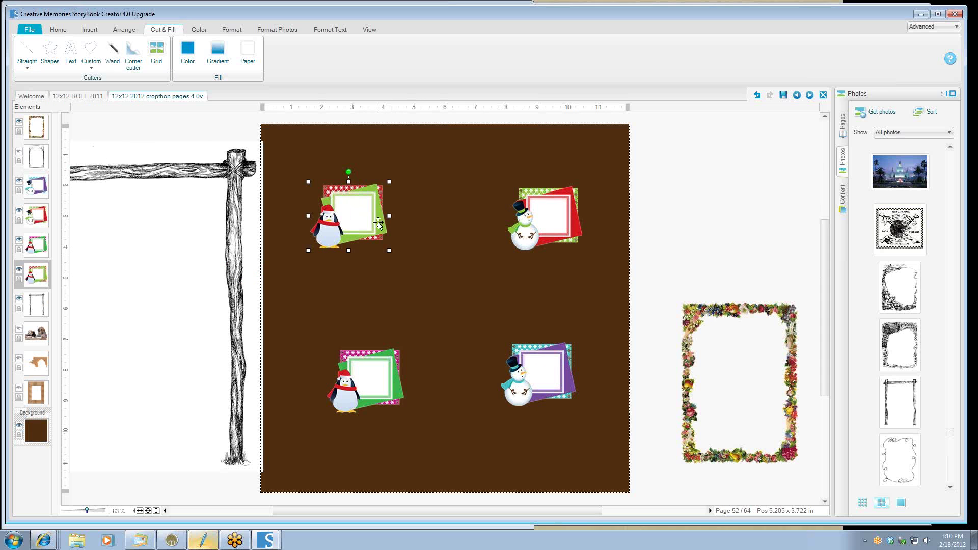
# Cut out the top-left penguin frame's white centre with the Wand.
pyautogui.click(114, 62)
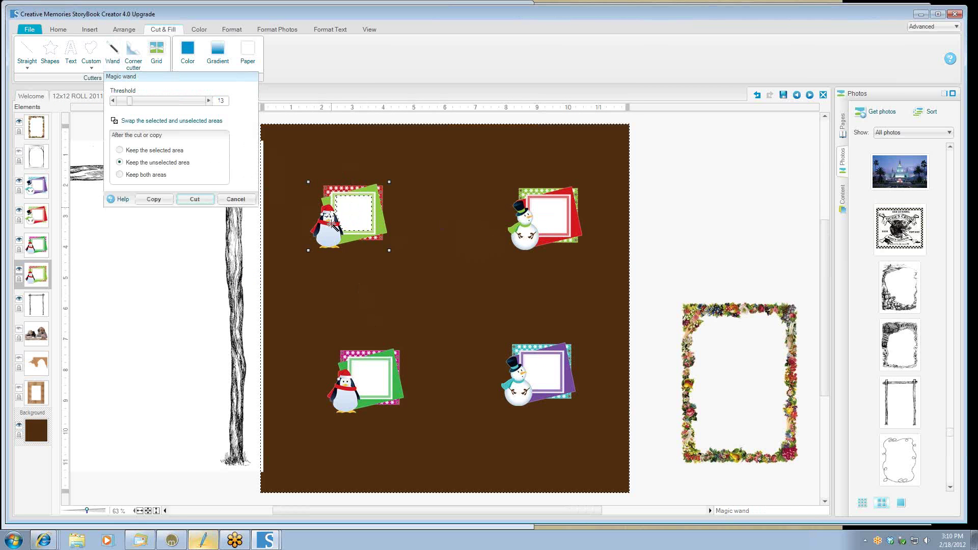
pyautogui.click(353, 209)
pyautogui.click(194, 199)
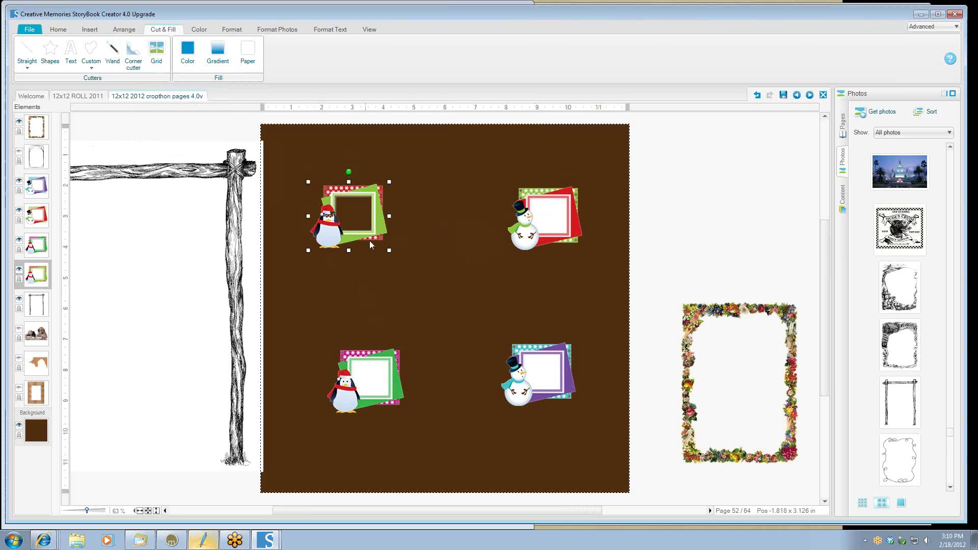